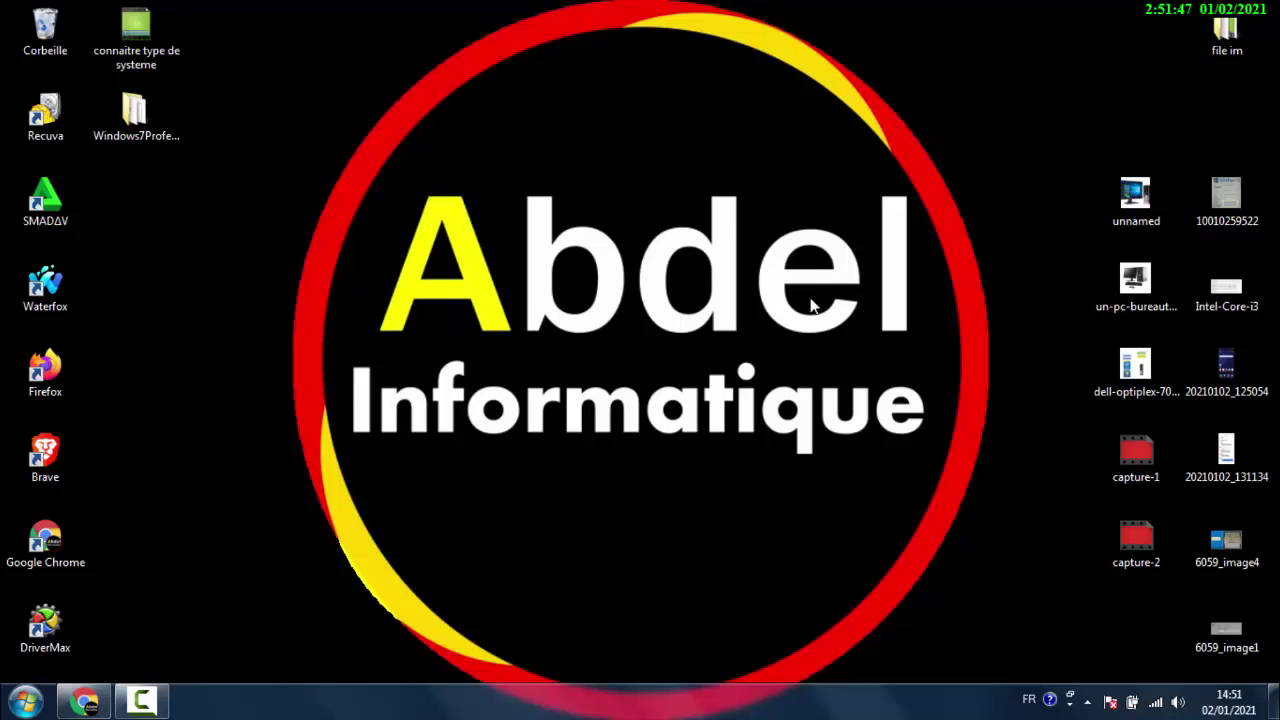
Step: Open the Windows7ProfessionalSP1x86French folder on the desktop, widen its file list and select the Windows 7 ISO file
left_click(140, 118)
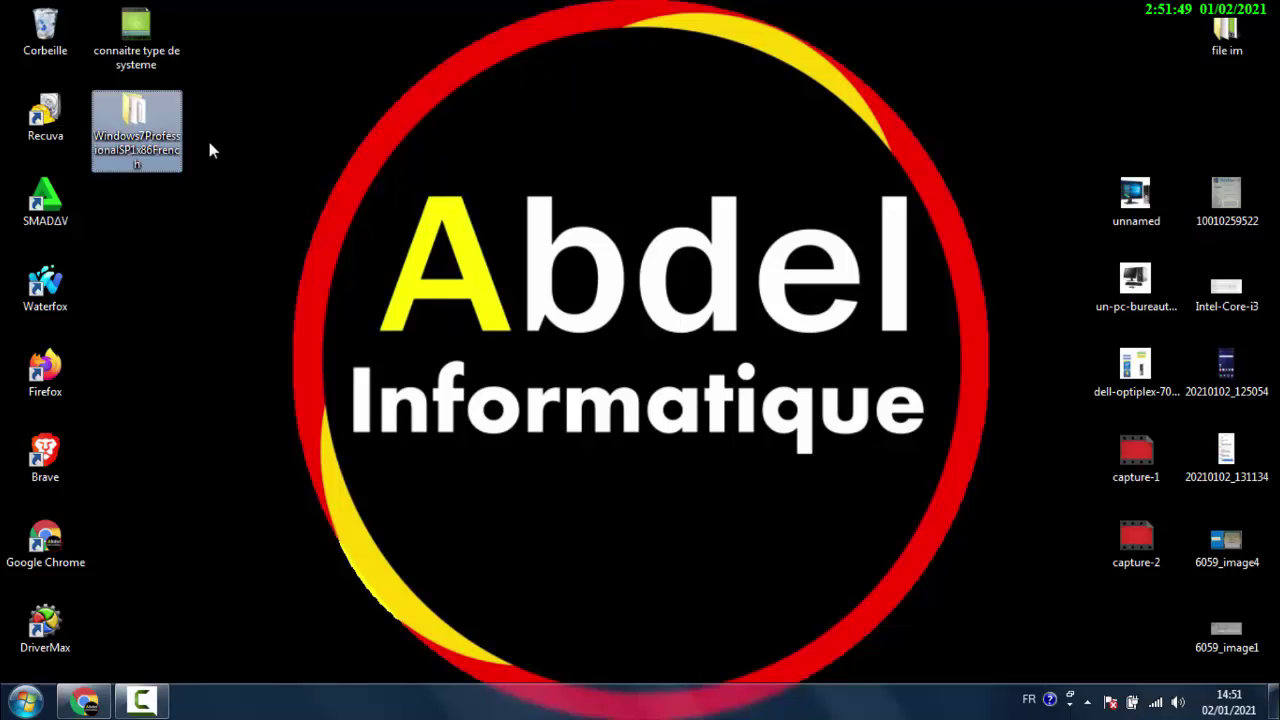
double_click(157, 125)
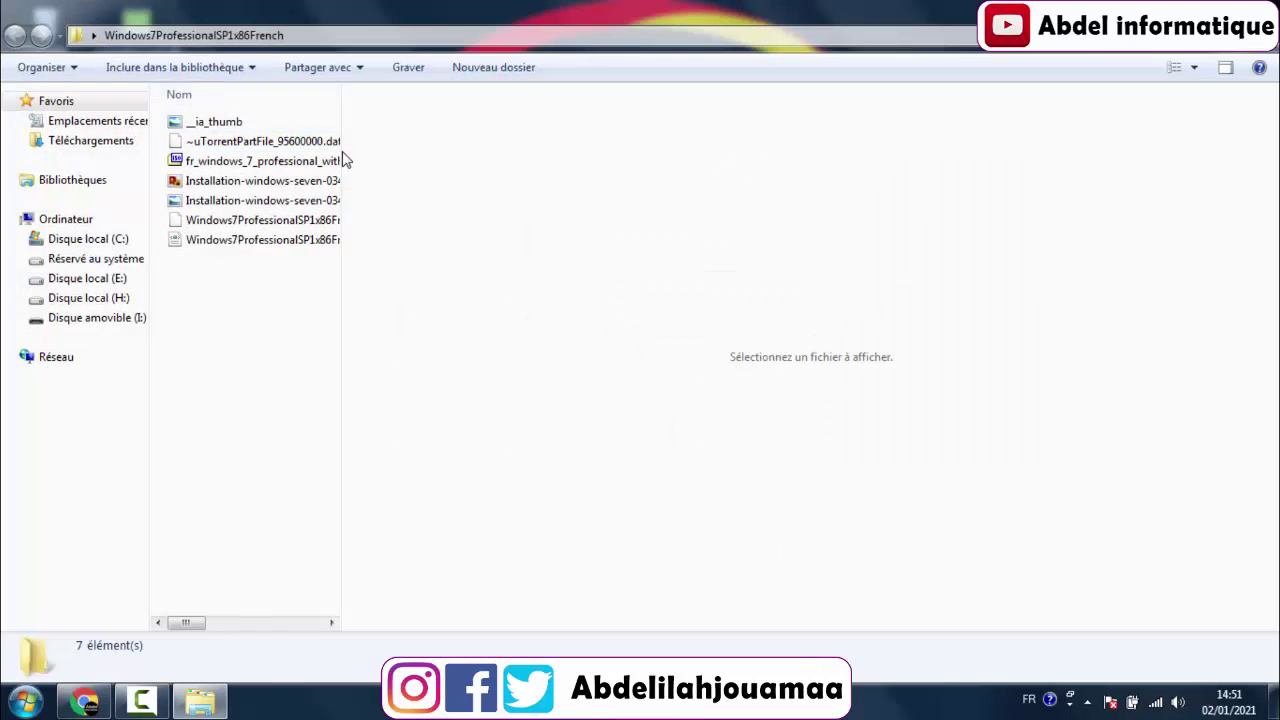
left_click_drag(343, 161, 655, 163)
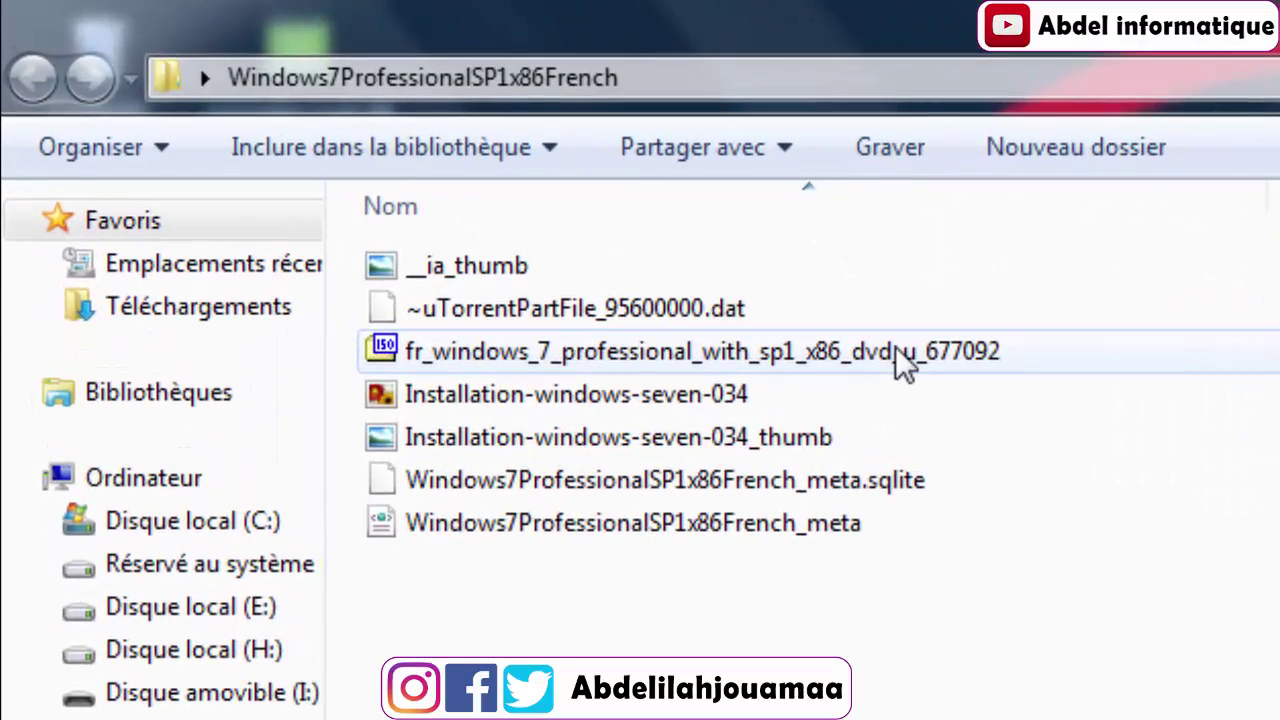
left_click(929, 517)
left_click(868, 365)
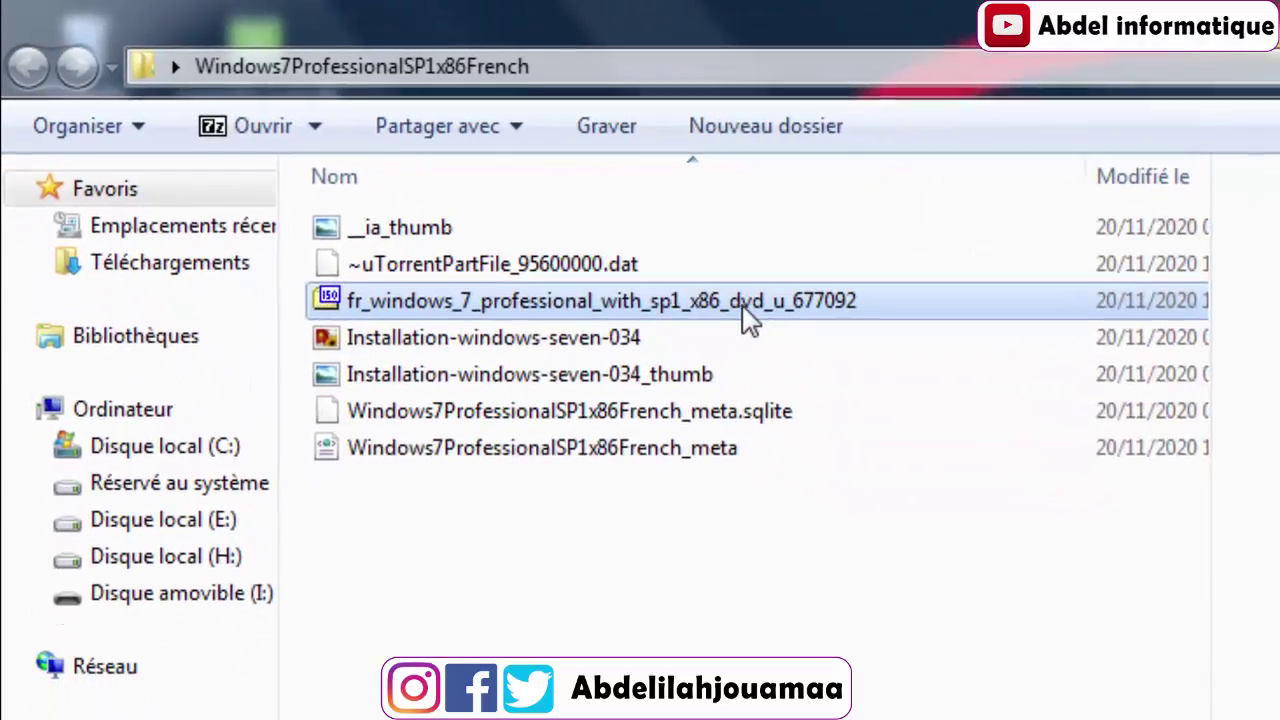
Step: Examine the file type in the ISO file's properties and close the properties window
right_click(752, 313)
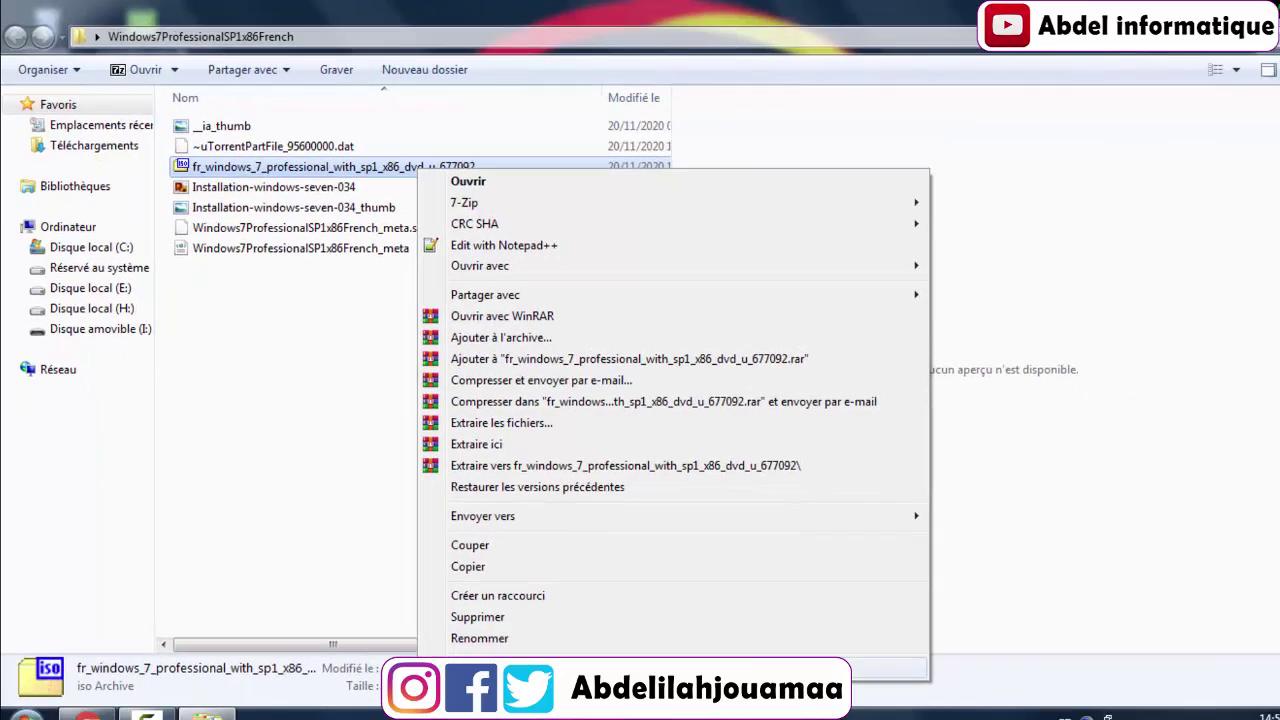
left_click(480, 667)
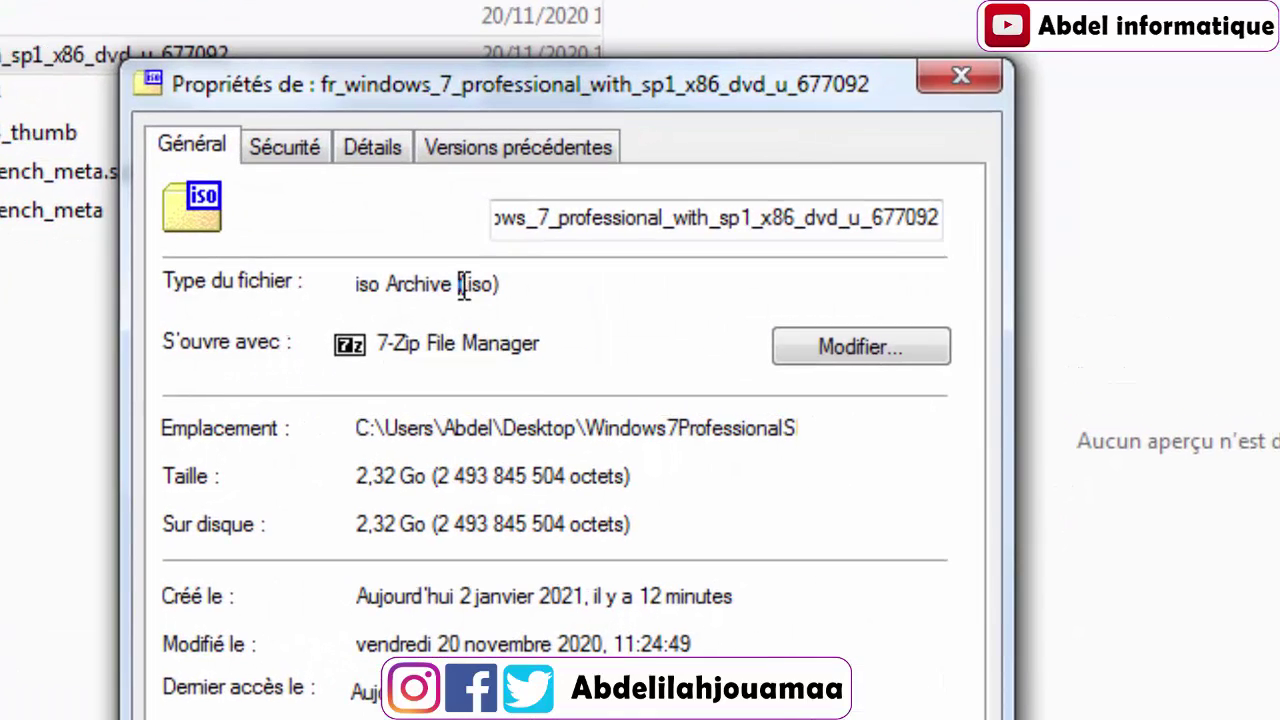
left_click_drag(458, 286, 506, 286)
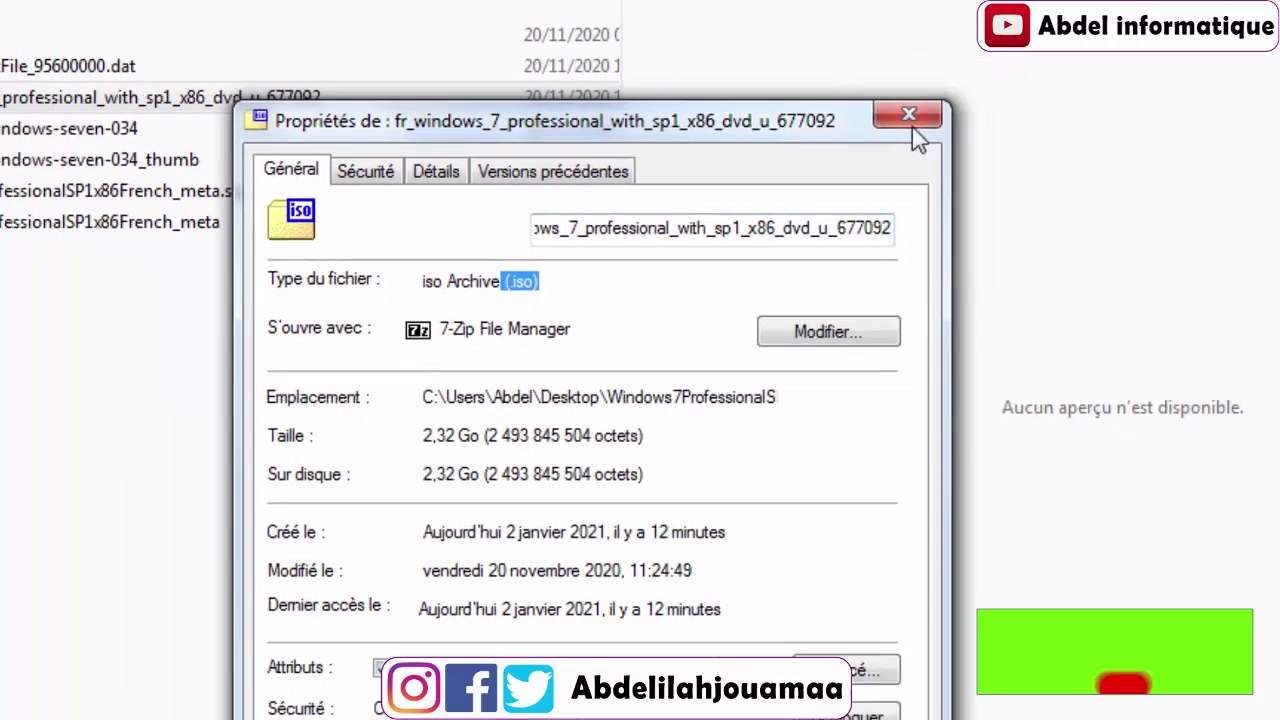
left_click(909, 116)
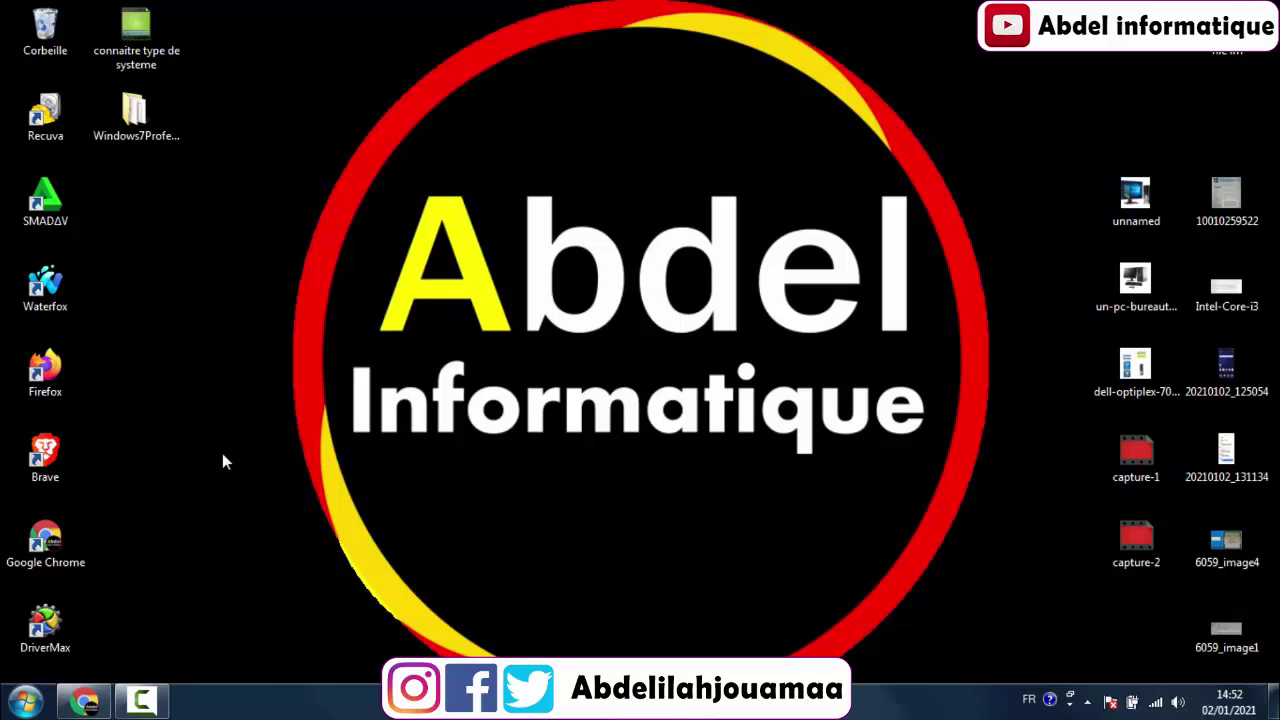
Step: Switch to Chrome and highlight the address of the Rufus website, rufus.ie
left_click(90, 700)
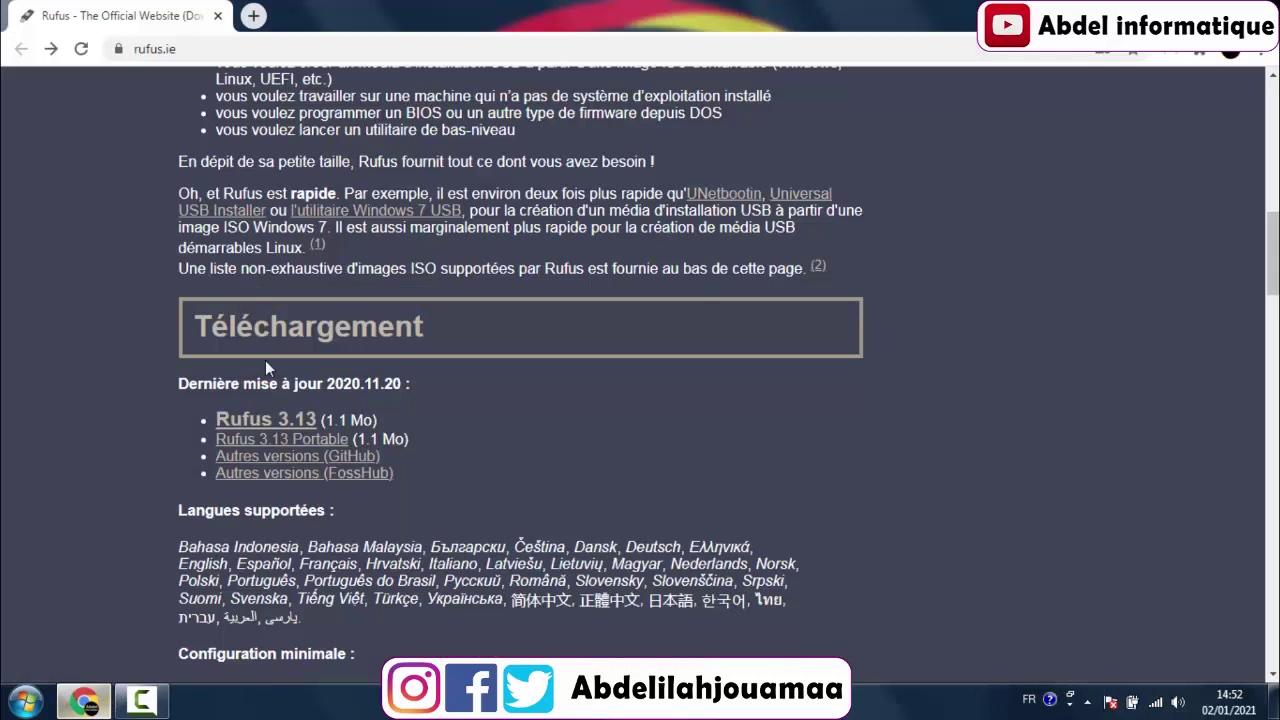
left_click(205, 50)
left_click(250, 50)
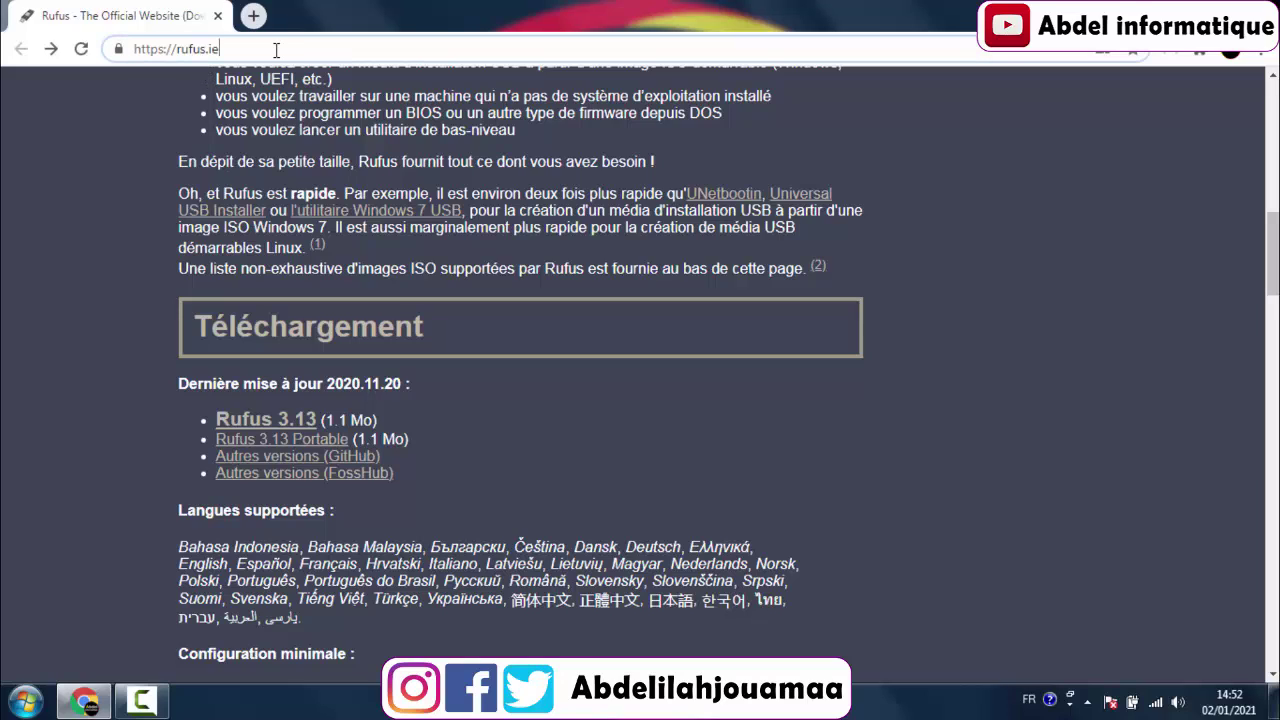
left_click_drag(246, 52, 129, 162)
left_click(125, 182)
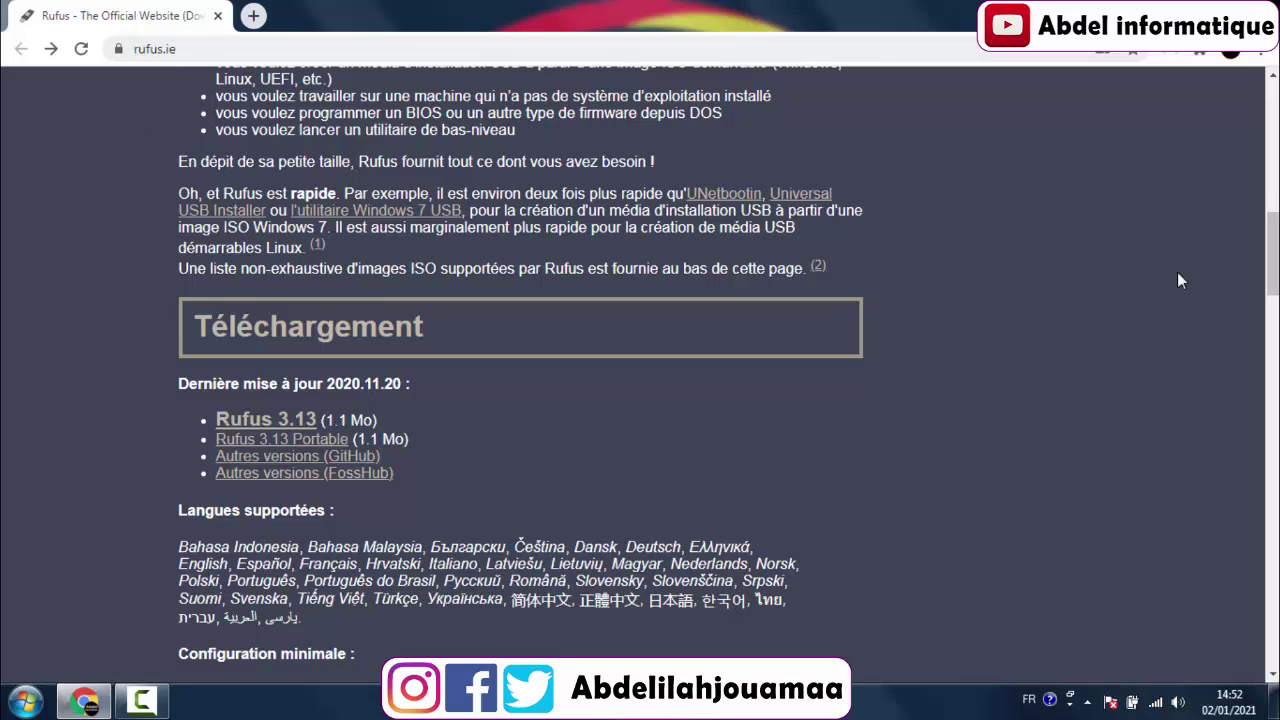
Step: Download Rufus 3.13 Portable from the website's download section and run the downloaded file
scroll(1270, 260, "down", 2)
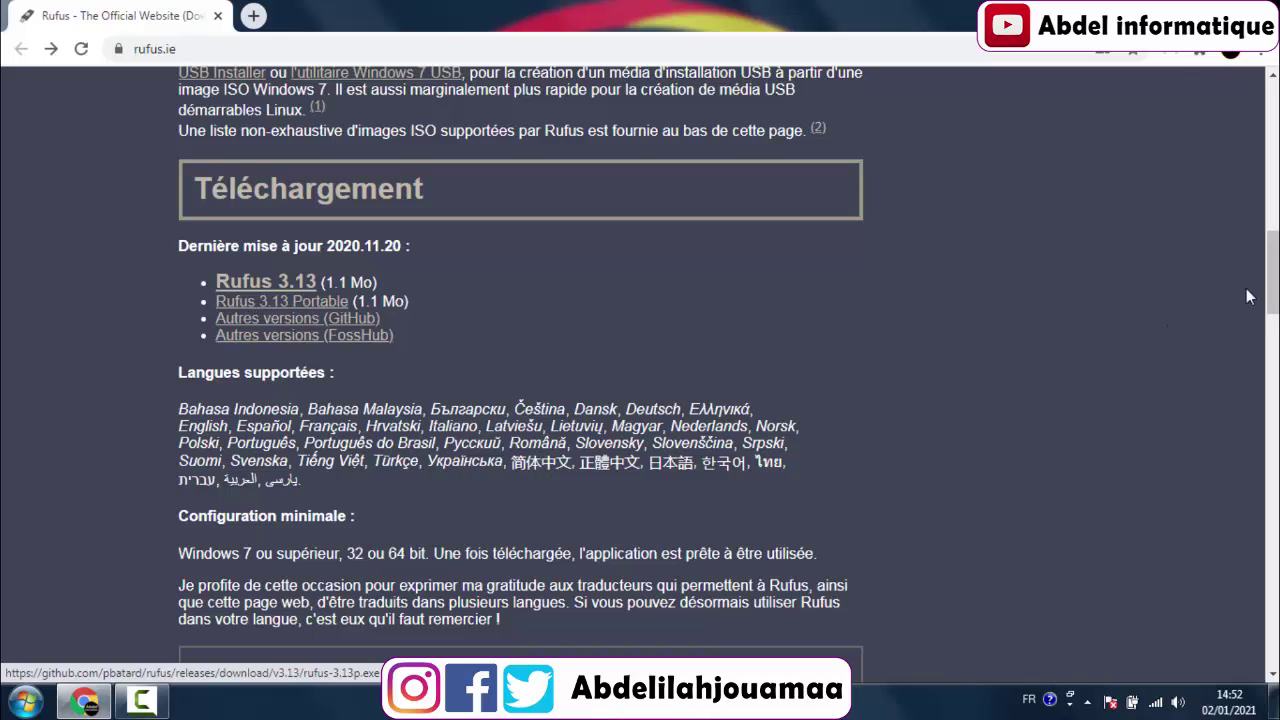
scroll(1248, 296, "up", 10)
scroll(1114, 303, "down", 10)
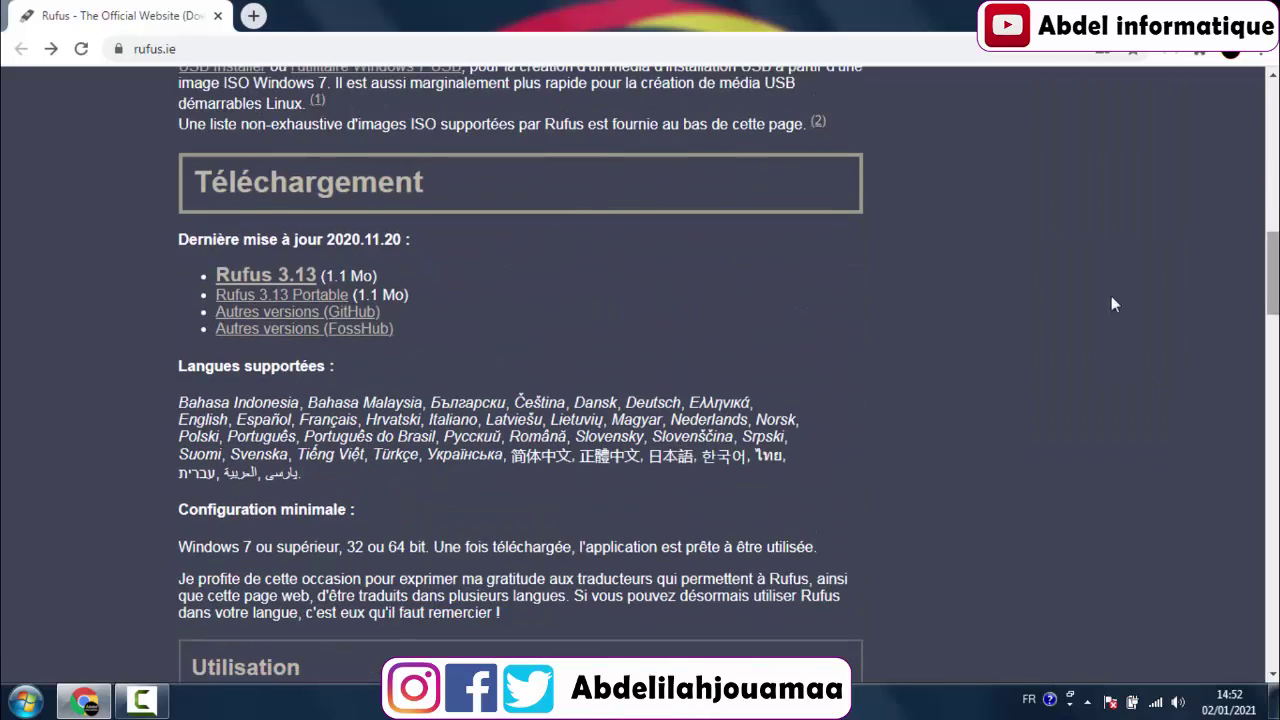
left_click(240, 297)
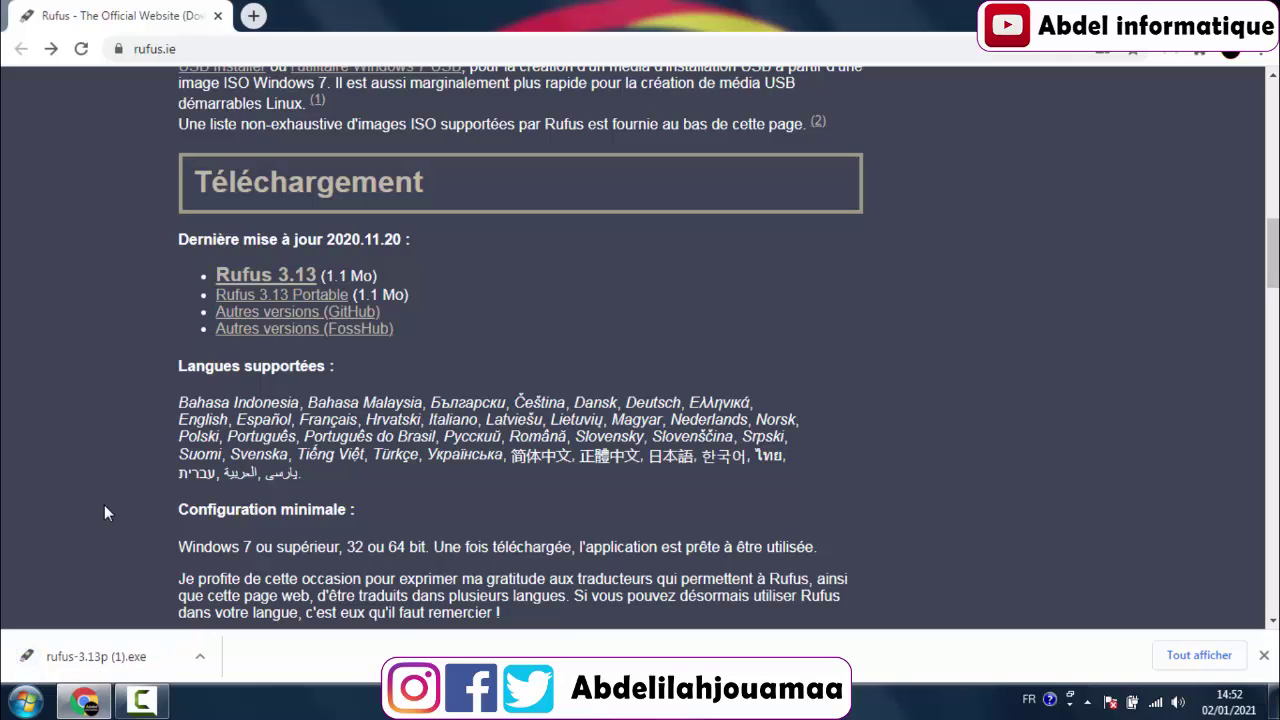
left_click(200, 657)
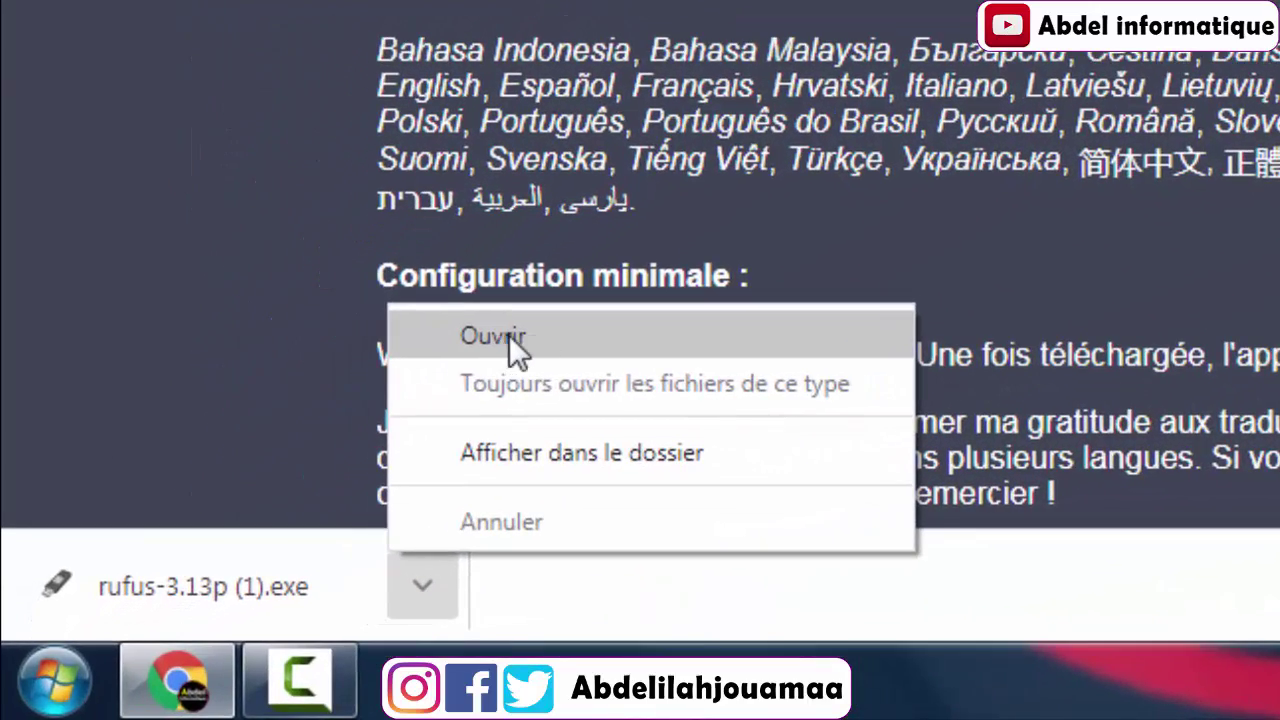
left_click(450, 378)
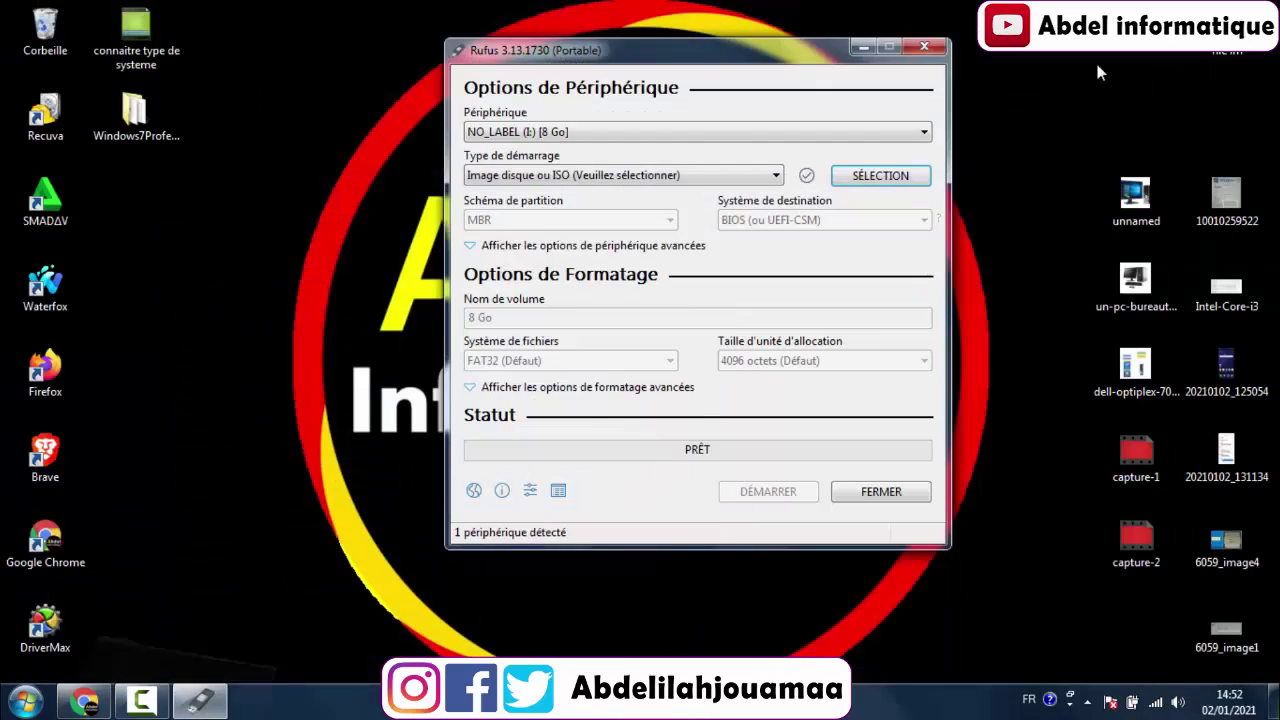
Step: Load fr_windows_7_professional_with_sp1_x86_dvd_u_677092 from the desktop folder Windows7ProfessionalSP1x86French as the boot image
left_click(874, 180)
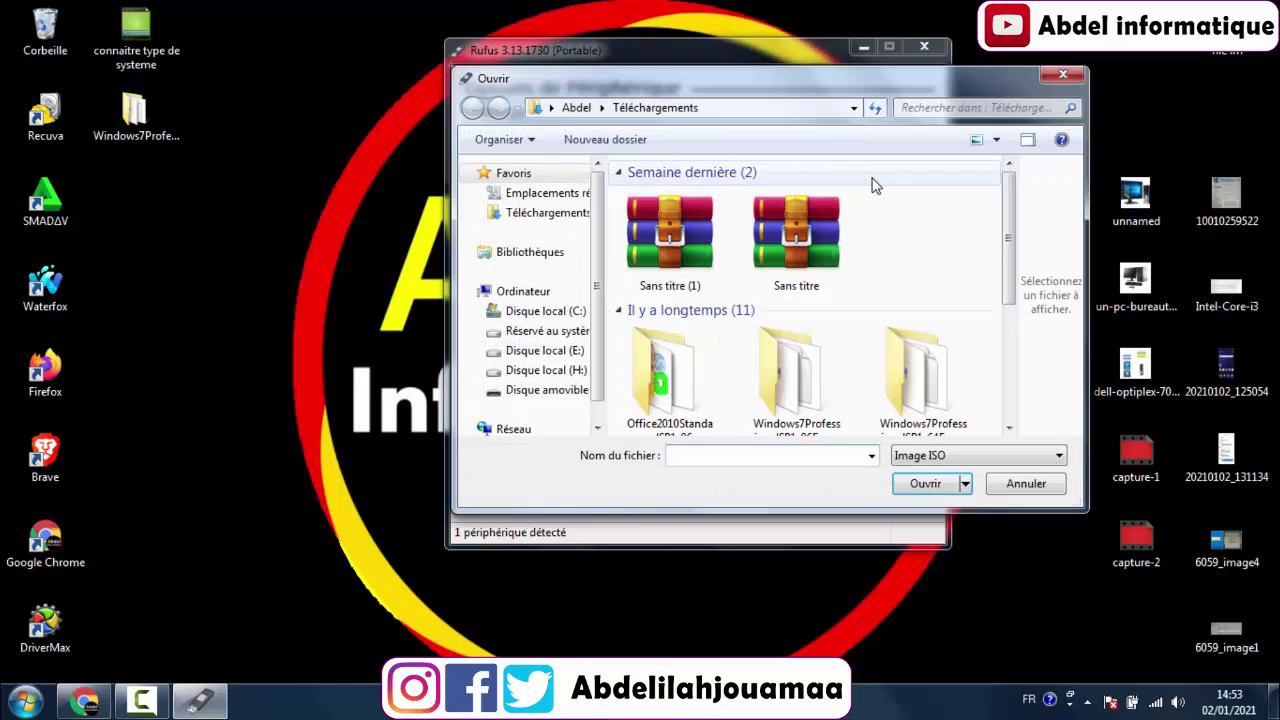
left_click(552, 108)
left_click(568, 131)
left_click(551, 107)
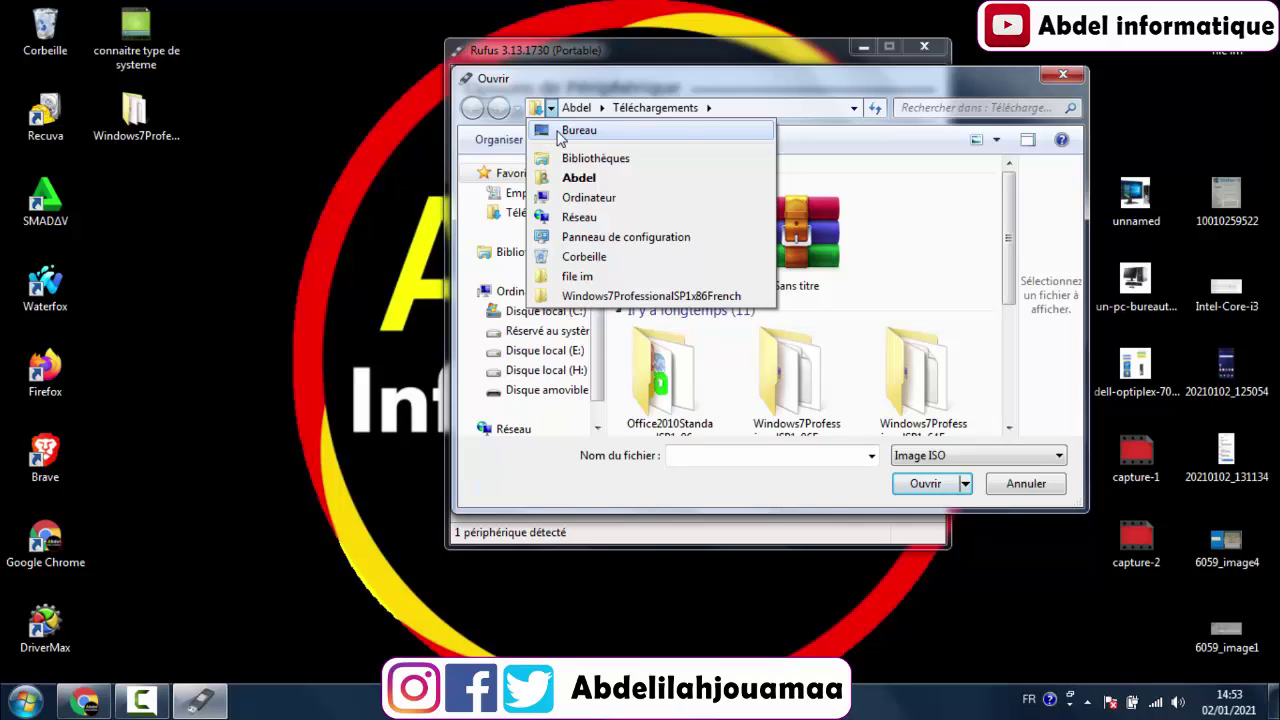
left_click(561, 137)
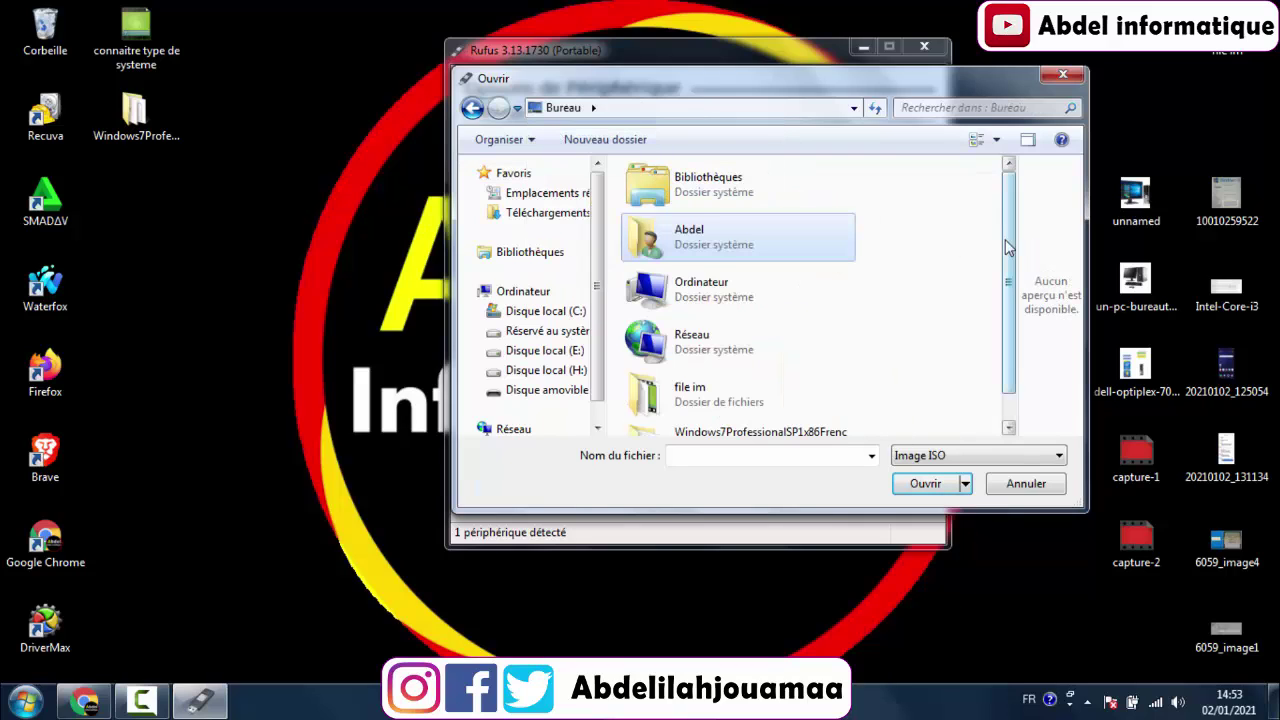
scroll(945, 320, "down", 1)
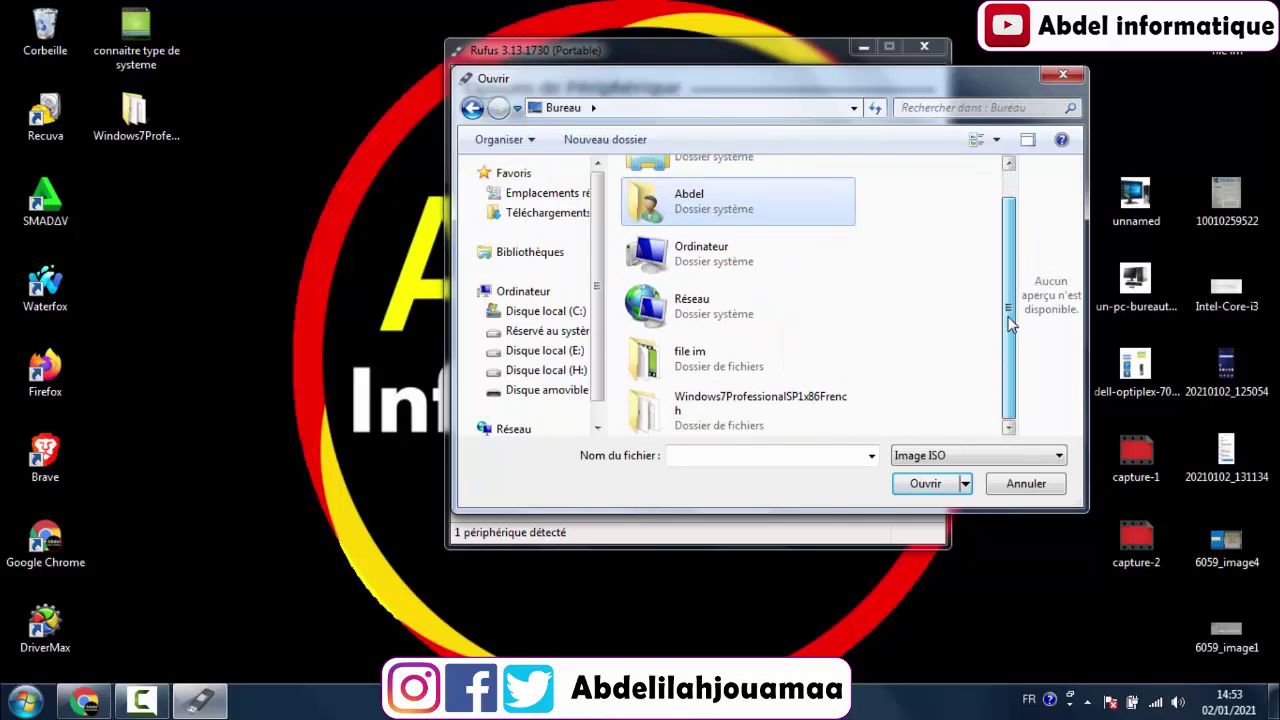
left_click(757, 418)
left_click(150, 140)
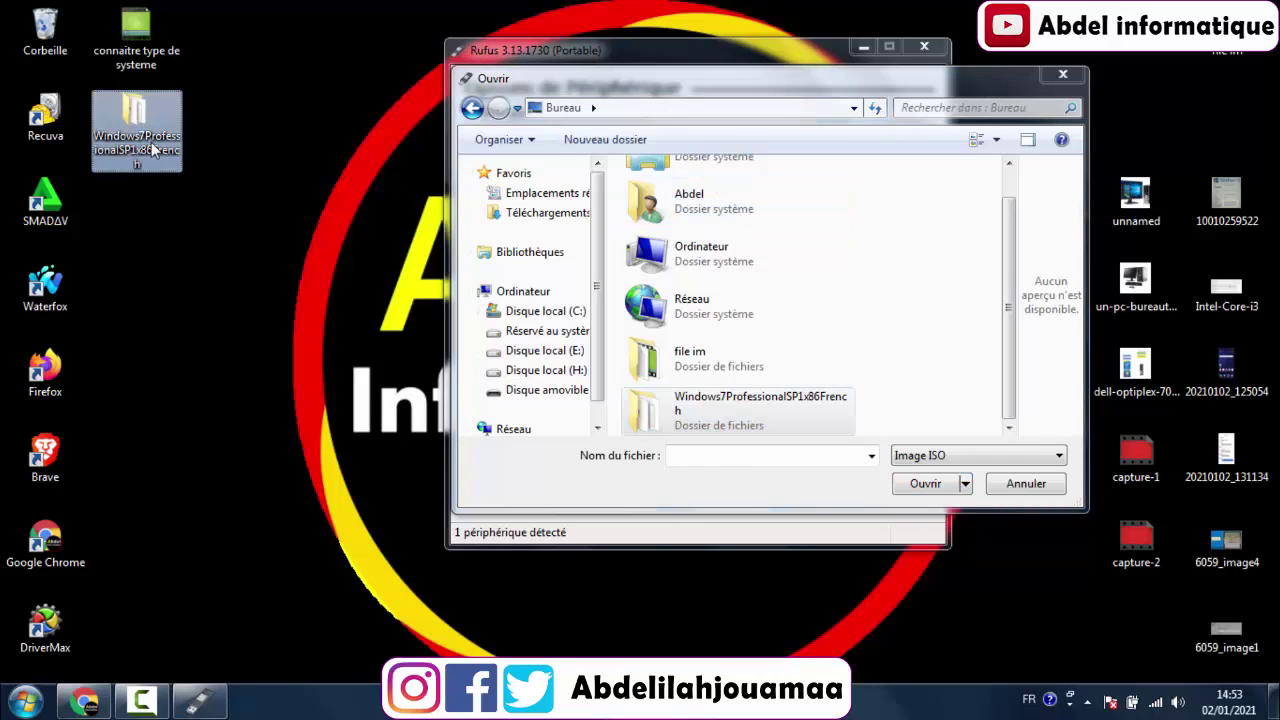
double_click(706, 407)
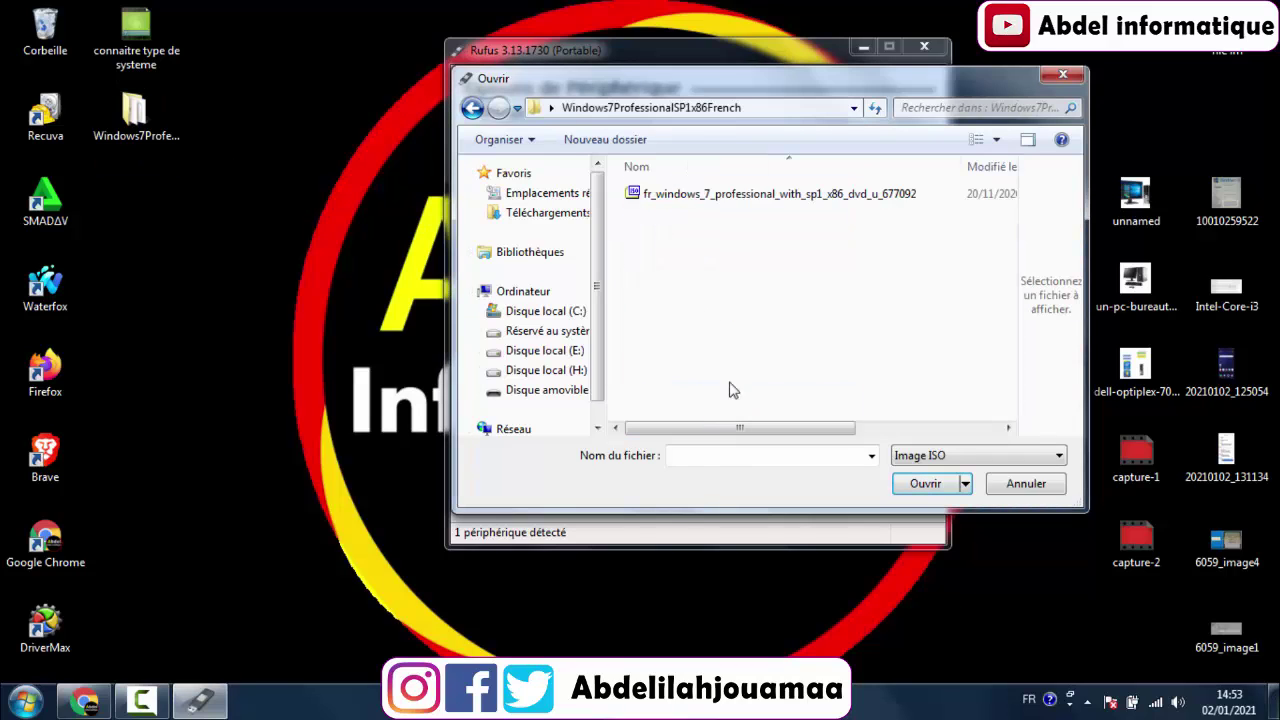
left_click(740, 197)
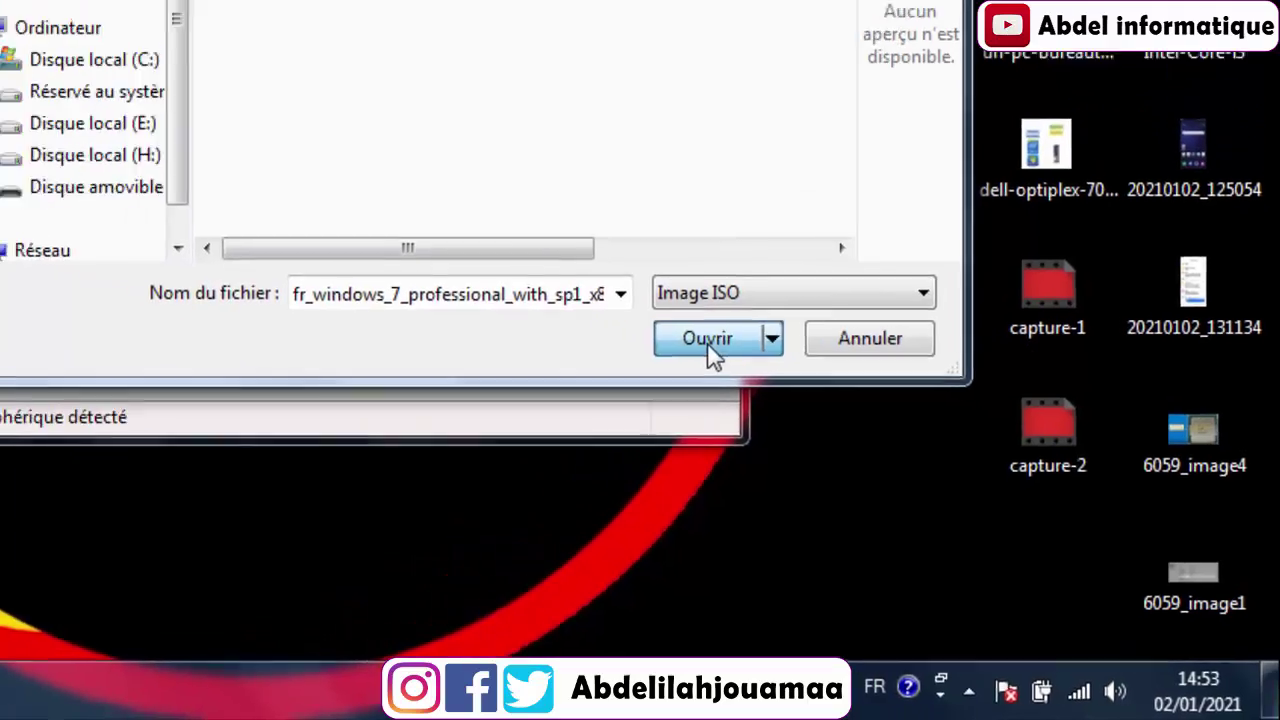
left_click(708, 340)
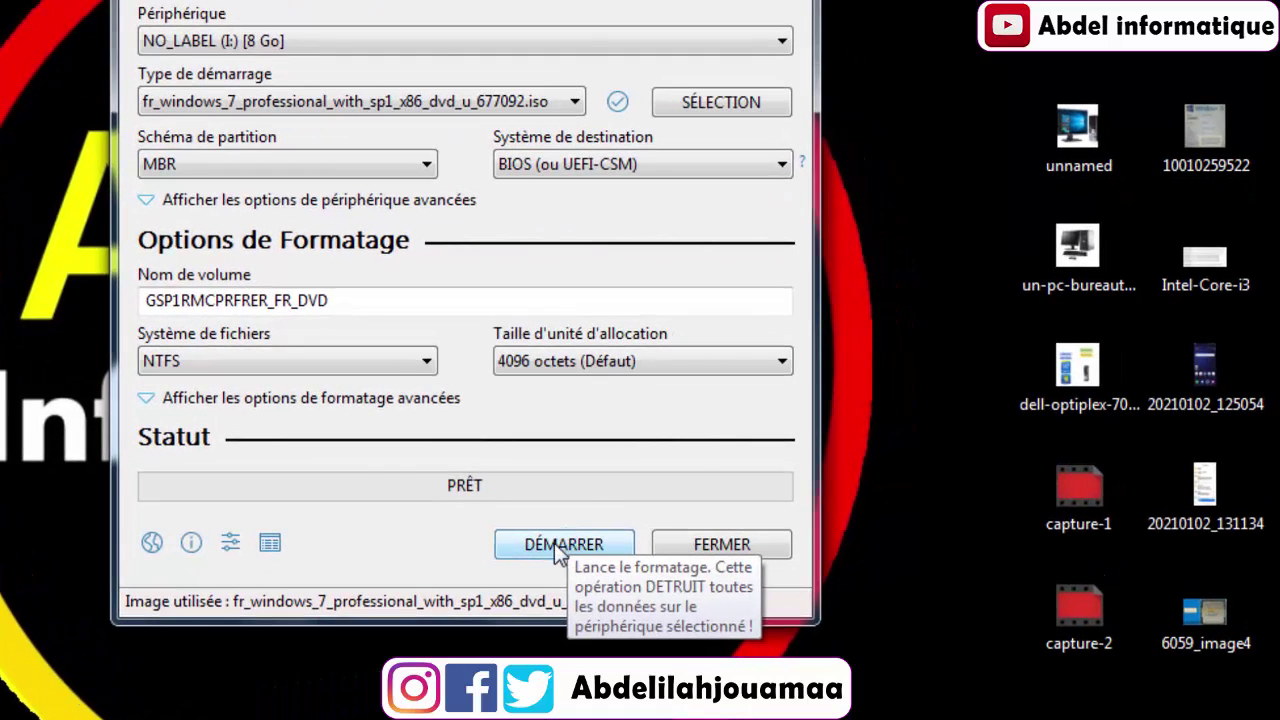
Step: Start writing the ISO to the 8 GB USB drive and accept erasing all data on it
left_click(748, 500)
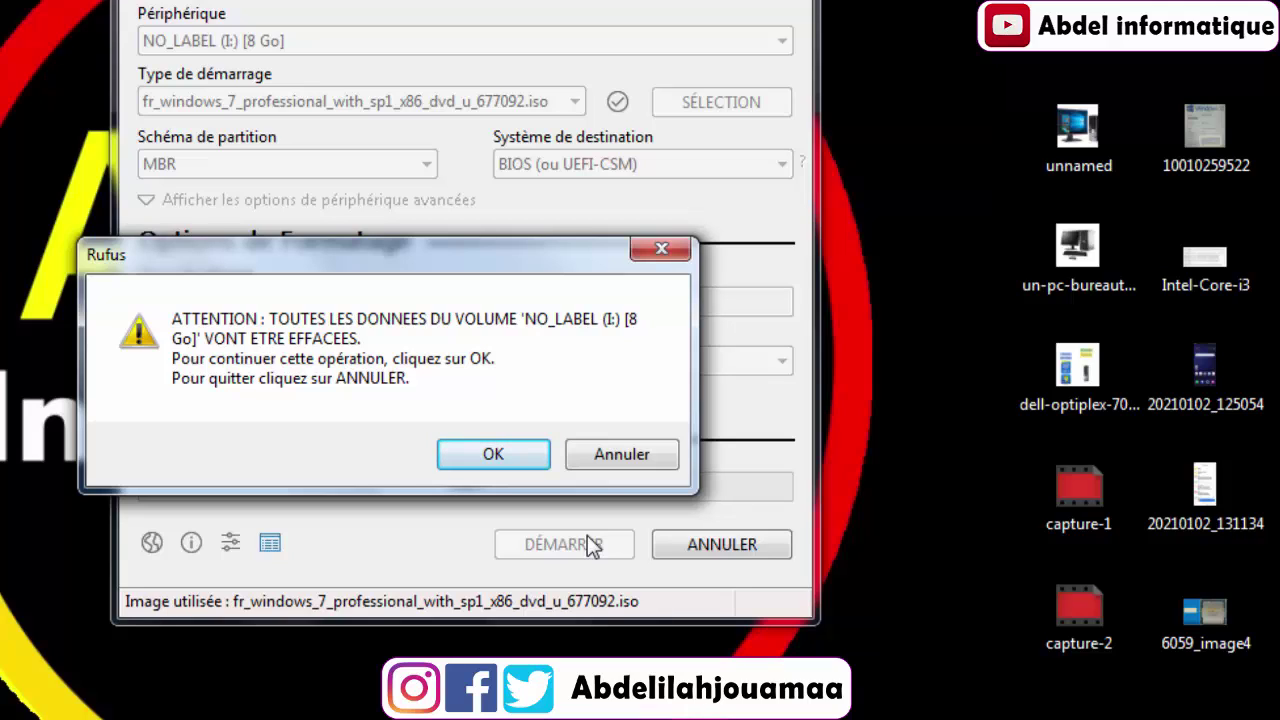
left_click(493, 455)
right_click(58, 530)
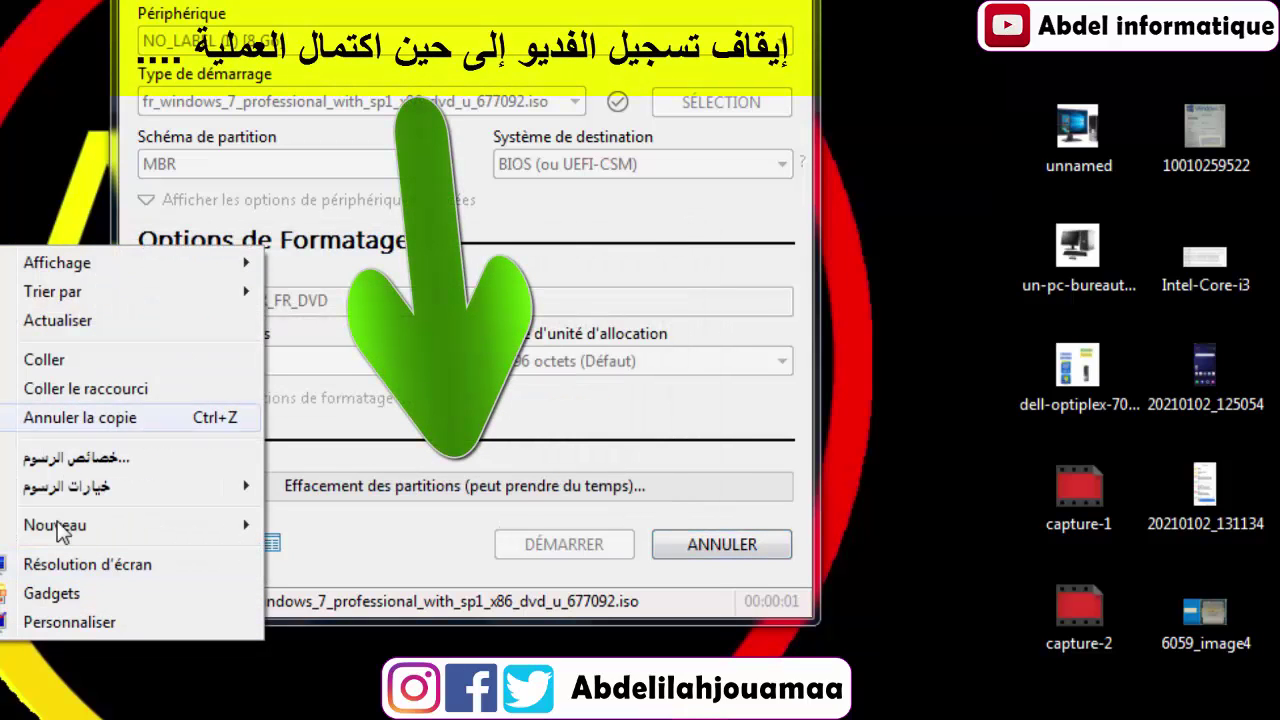
key("Up")
key("Up")
key("Up")
key("Return")
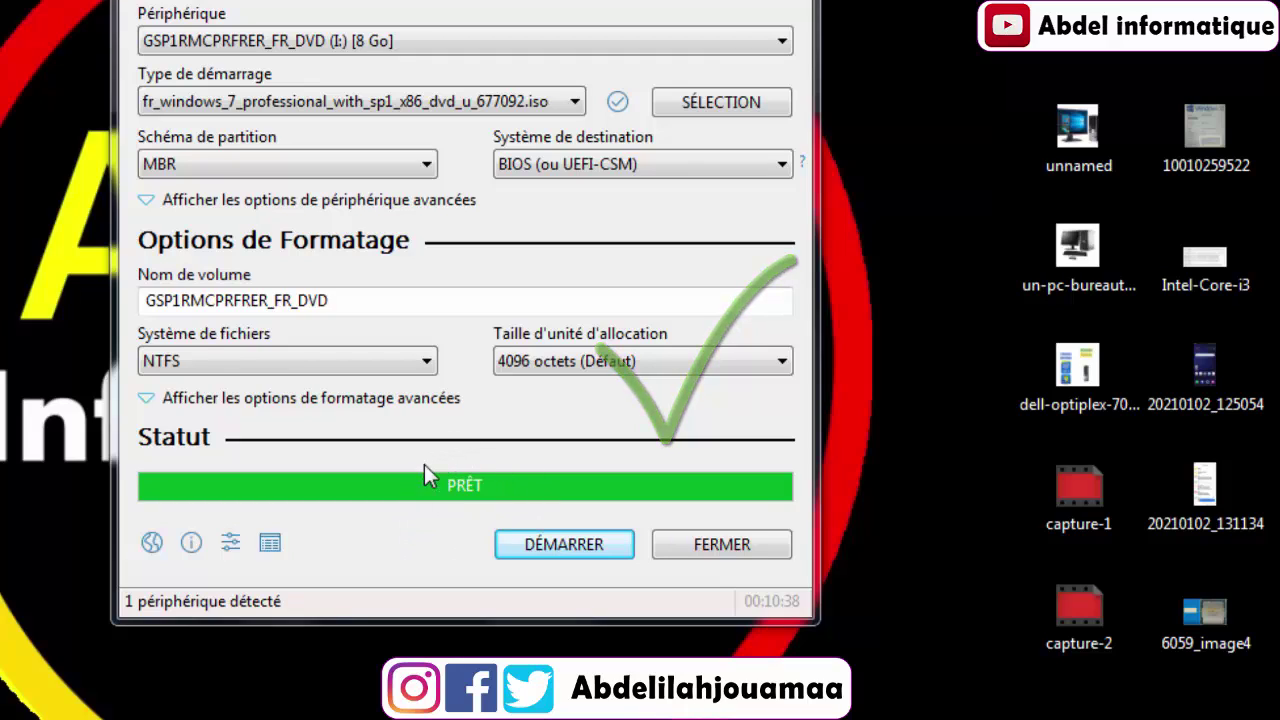
right_click(424, 344)
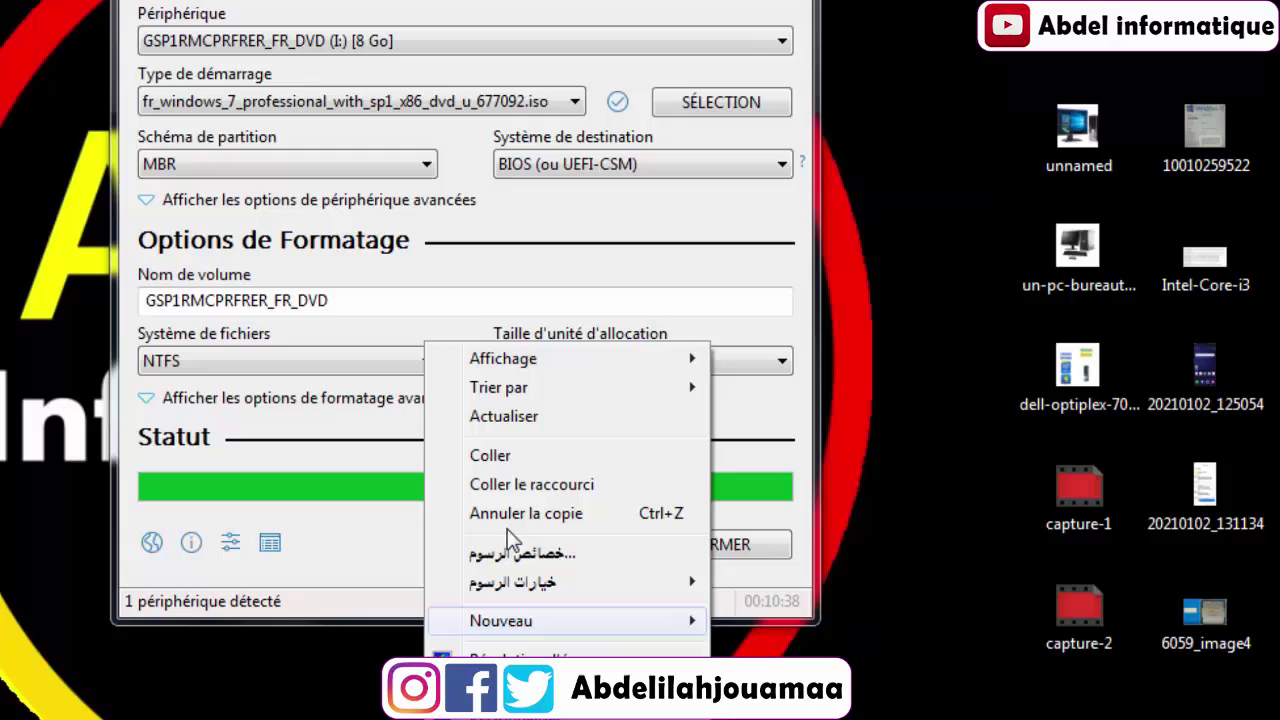
left_click(507, 428)
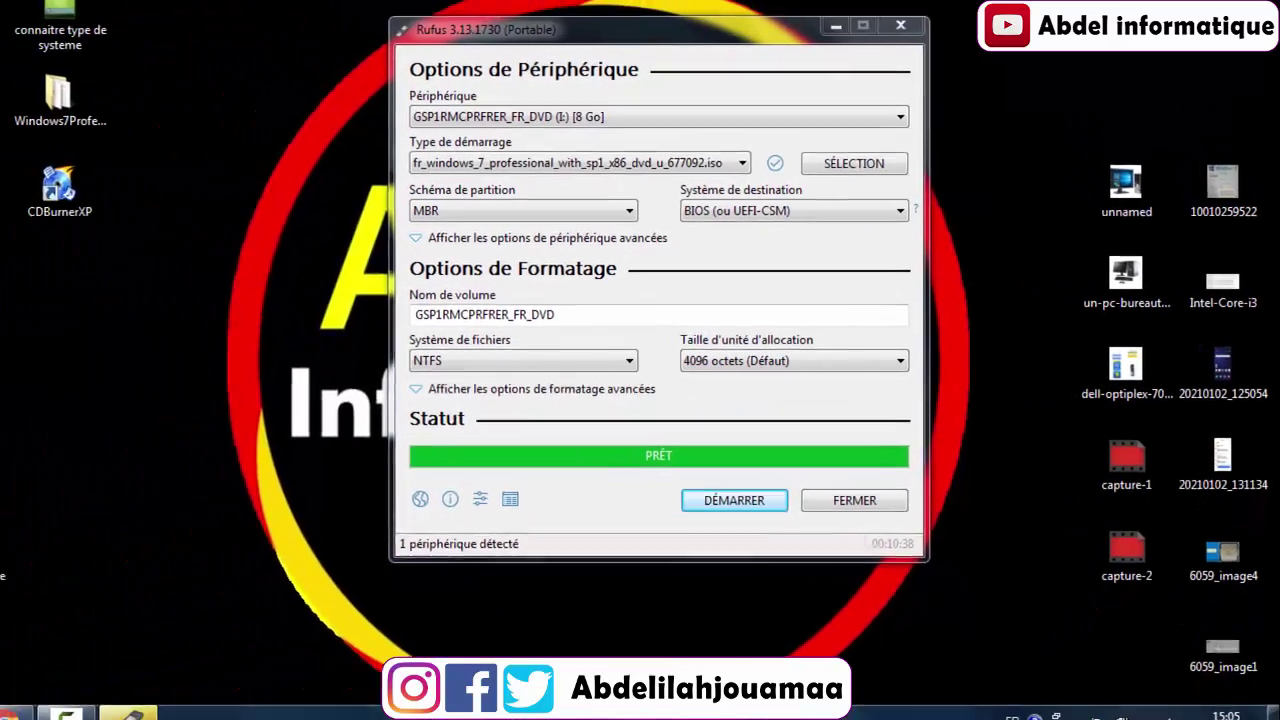
Step: Open the USB drive GSP1RMCPRFRER_FR_DVD (I:) from the computer's drive list and examine its Windows setup files
left_click(25, 700)
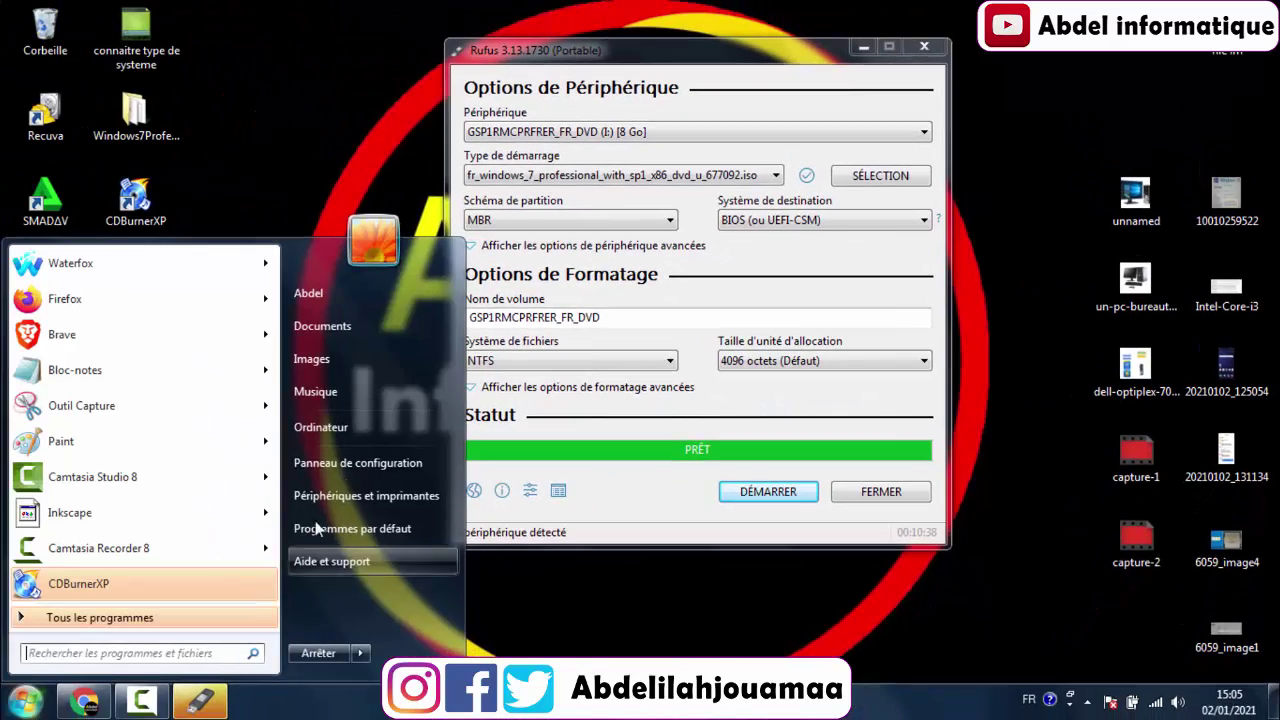
left_click(400, 440)
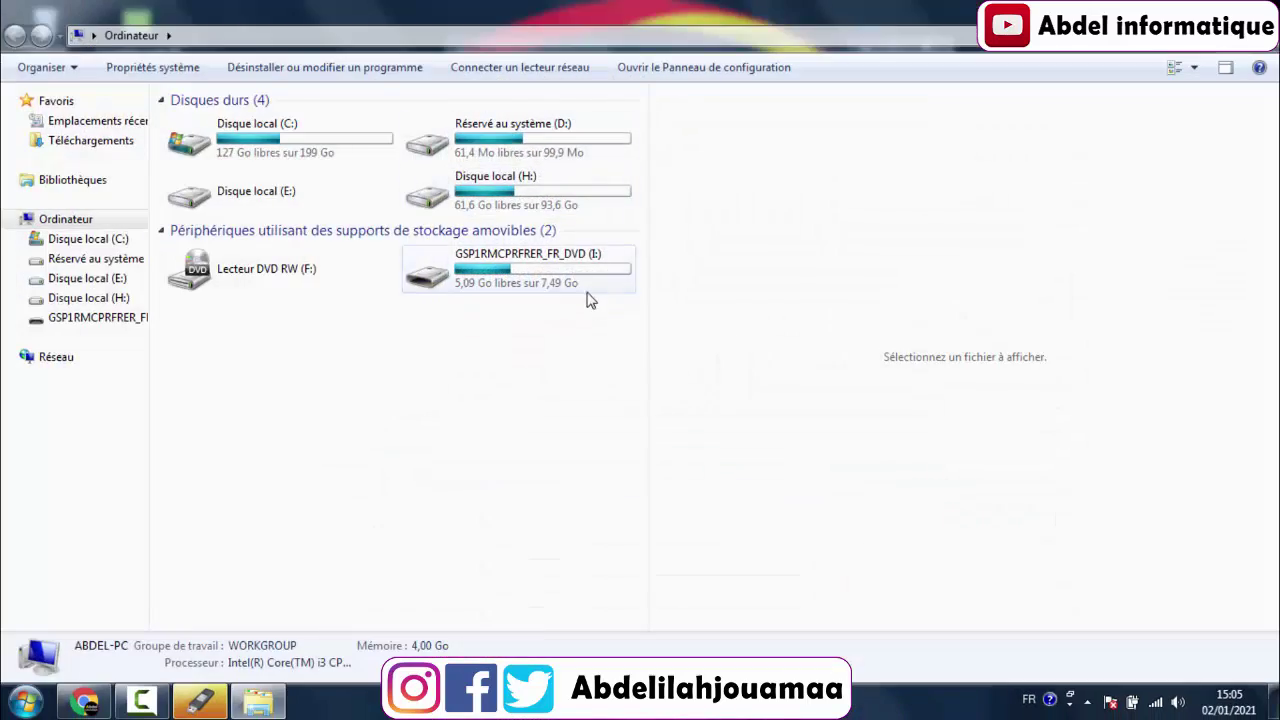
mouse_move(683, 368)
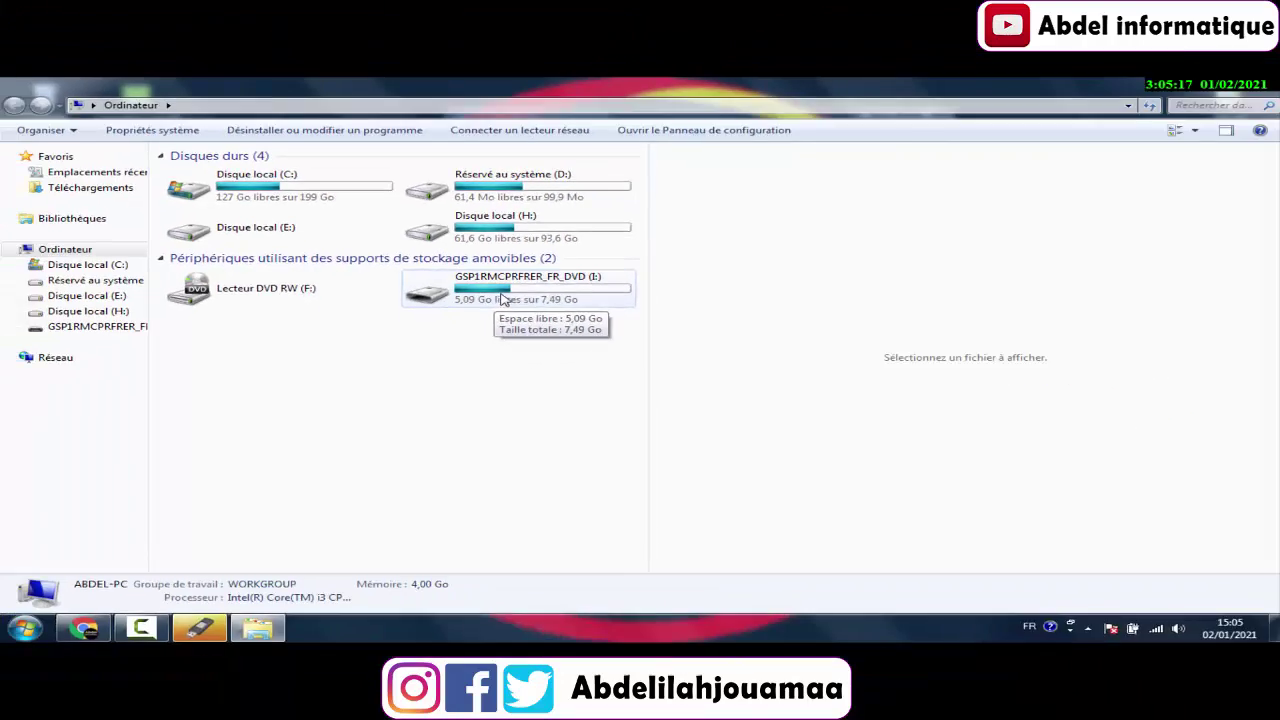
double_click(570, 325)
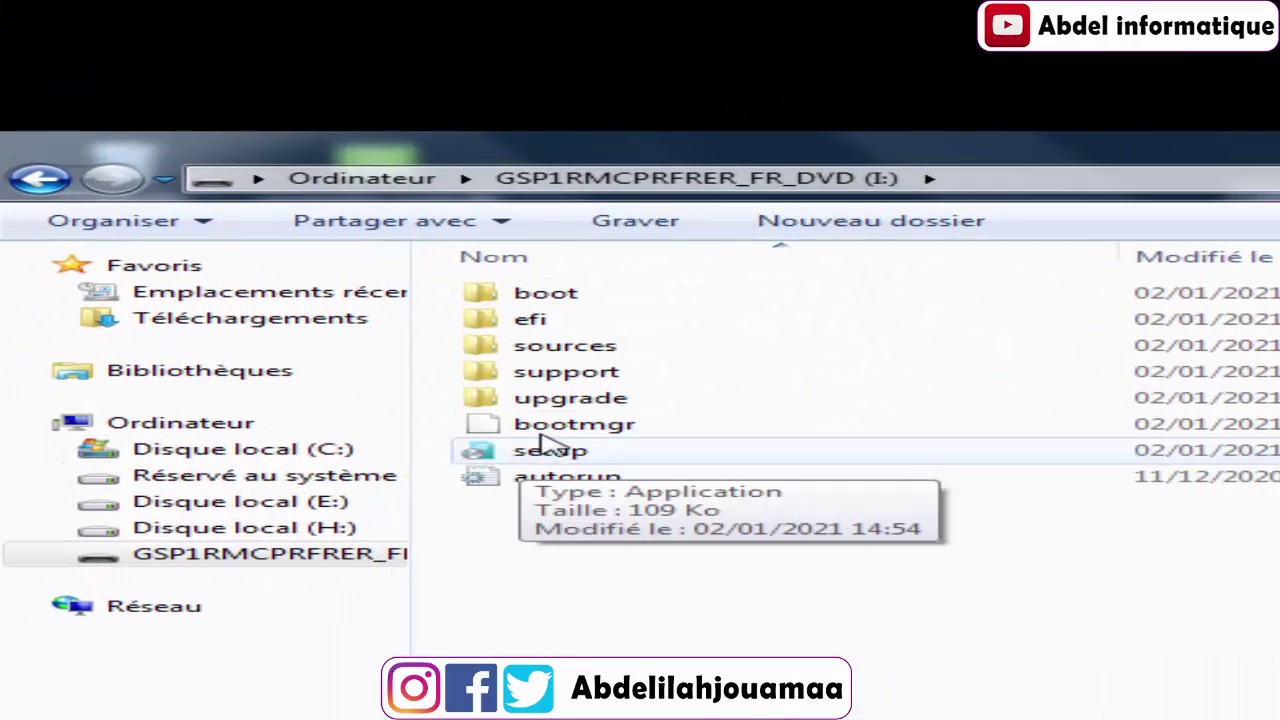
left_click(588, 462)
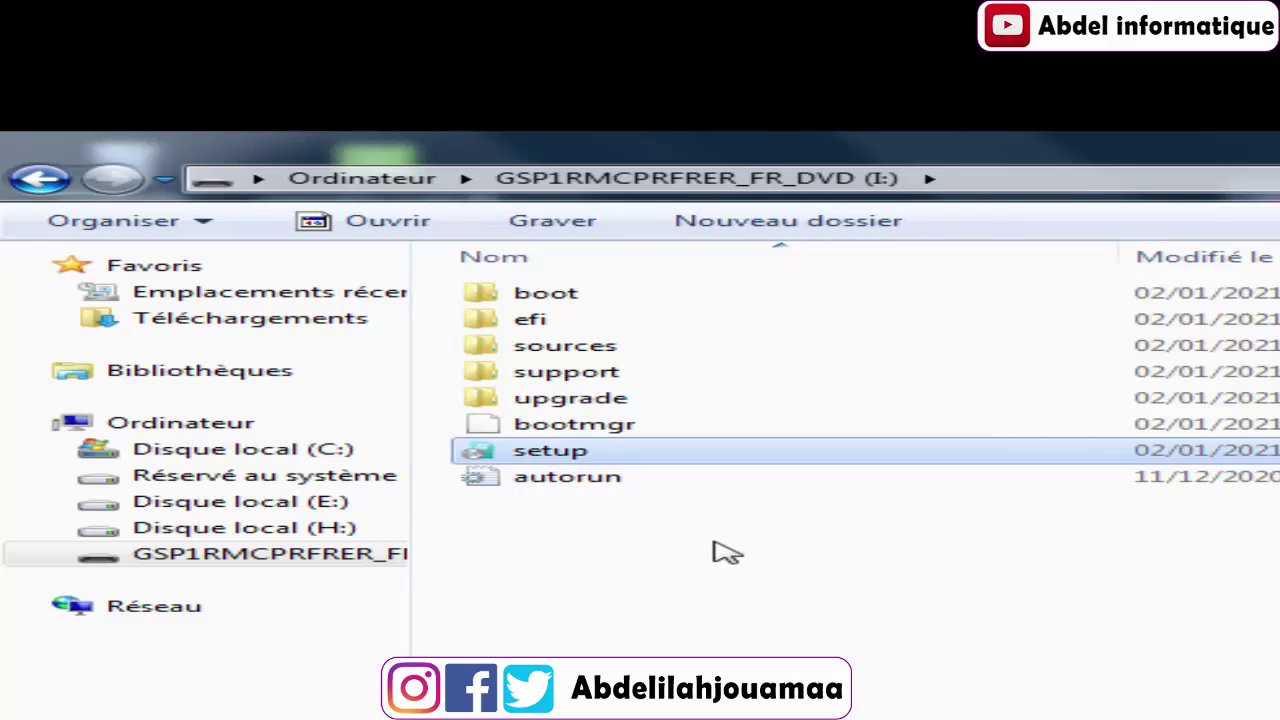
left_click(713, 545)
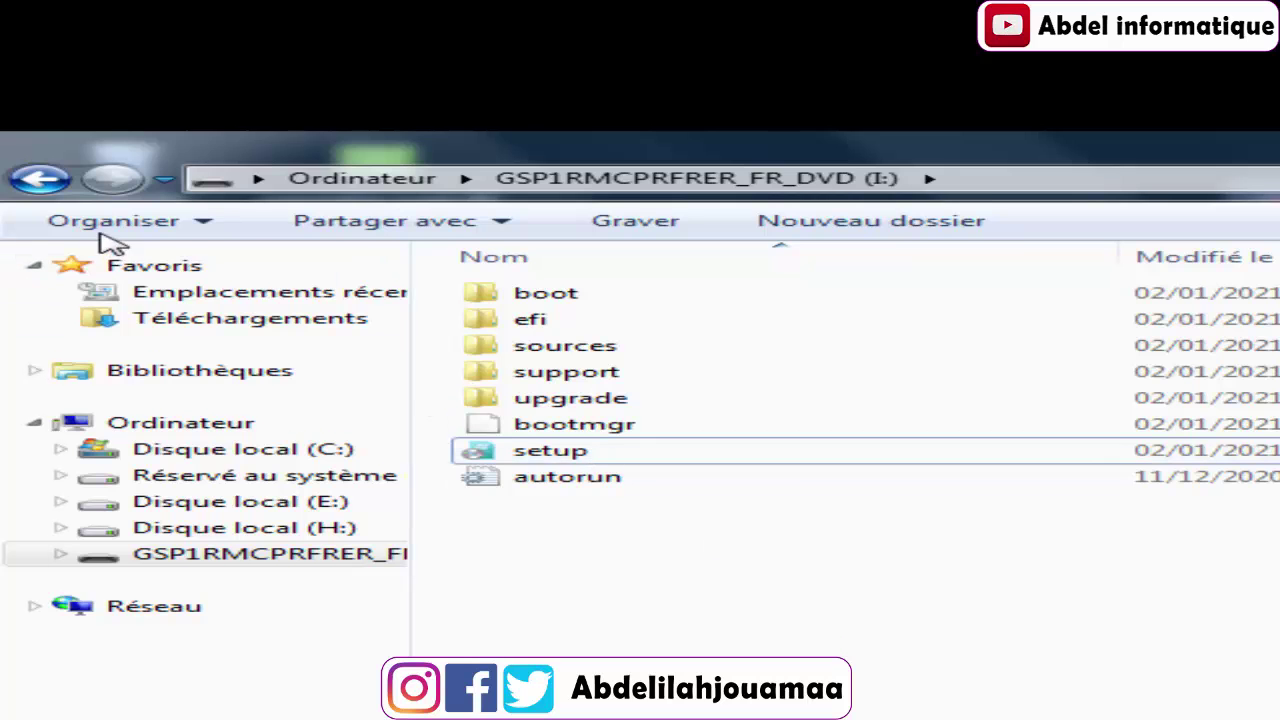
Step: Return to the computer's drive list and select the USB drive GSP1RMCPRFRER_FR_DVD (I:)
left_click(180, 422)
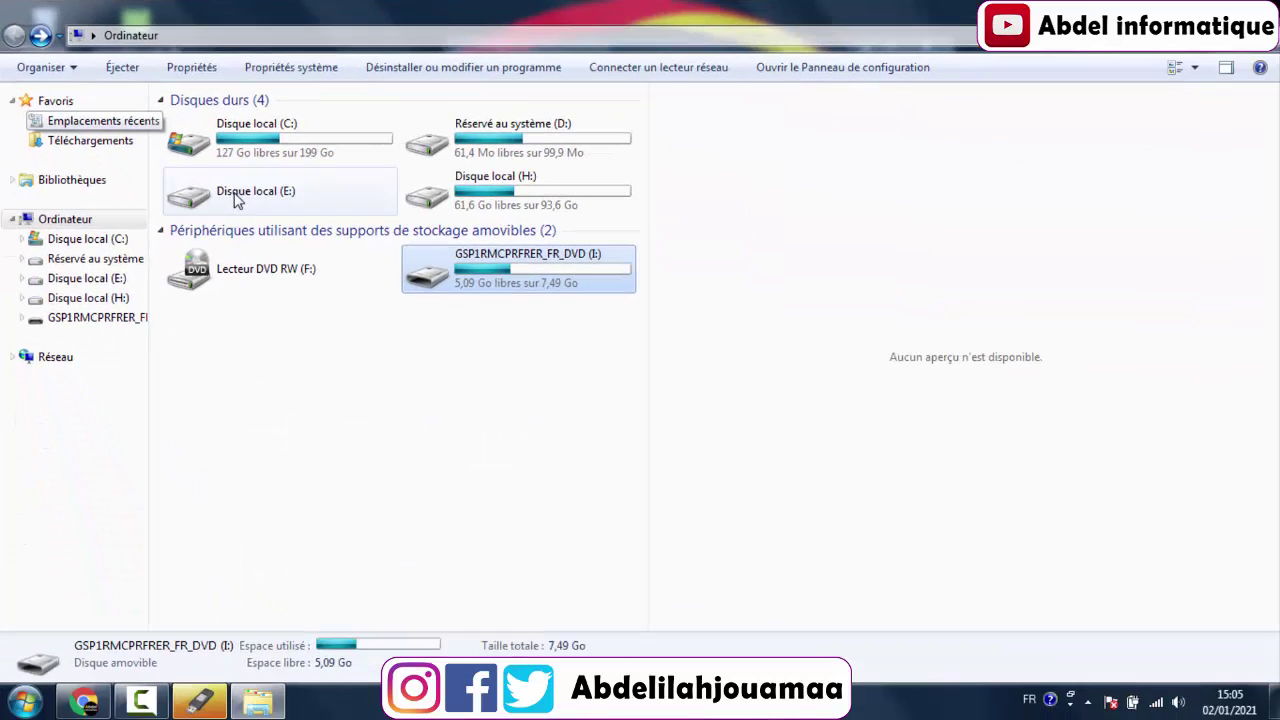
left_click(491, 287)
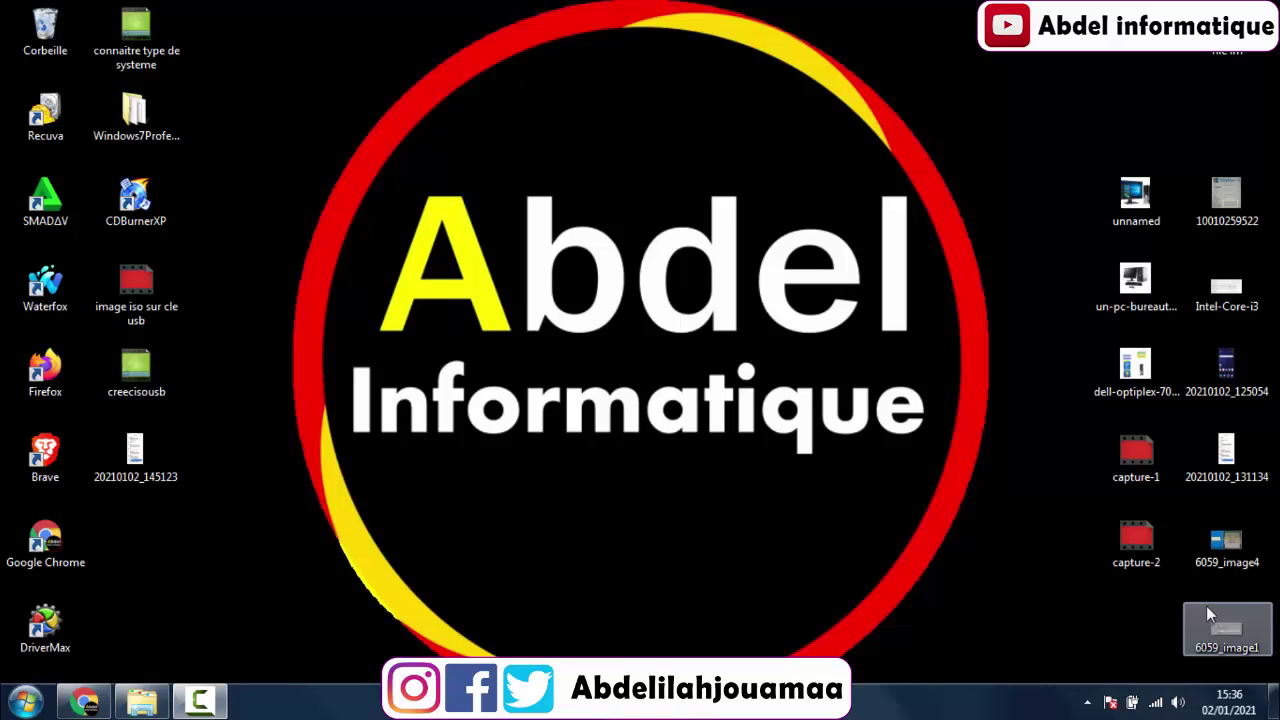
right_click(829, 435)
left_click(905, 209)
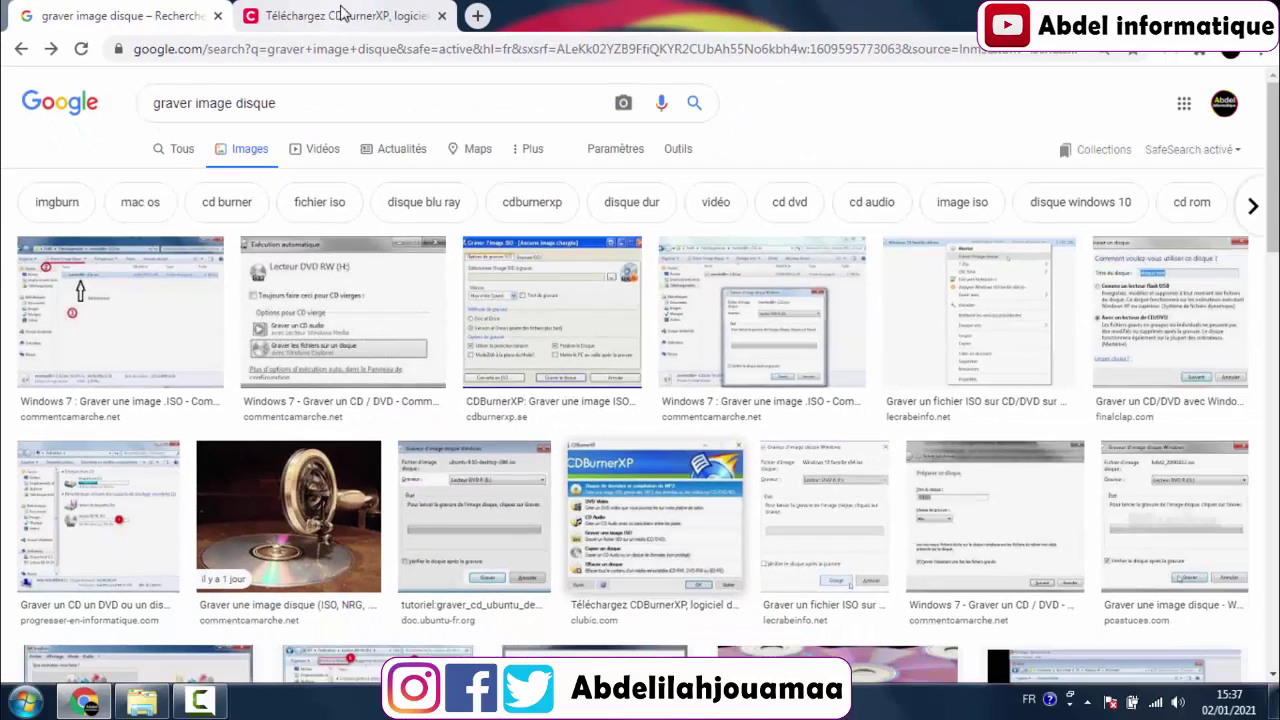
Step: View the CDBurnerXP download page on clubic.com and its web address
left_click(342, 12)
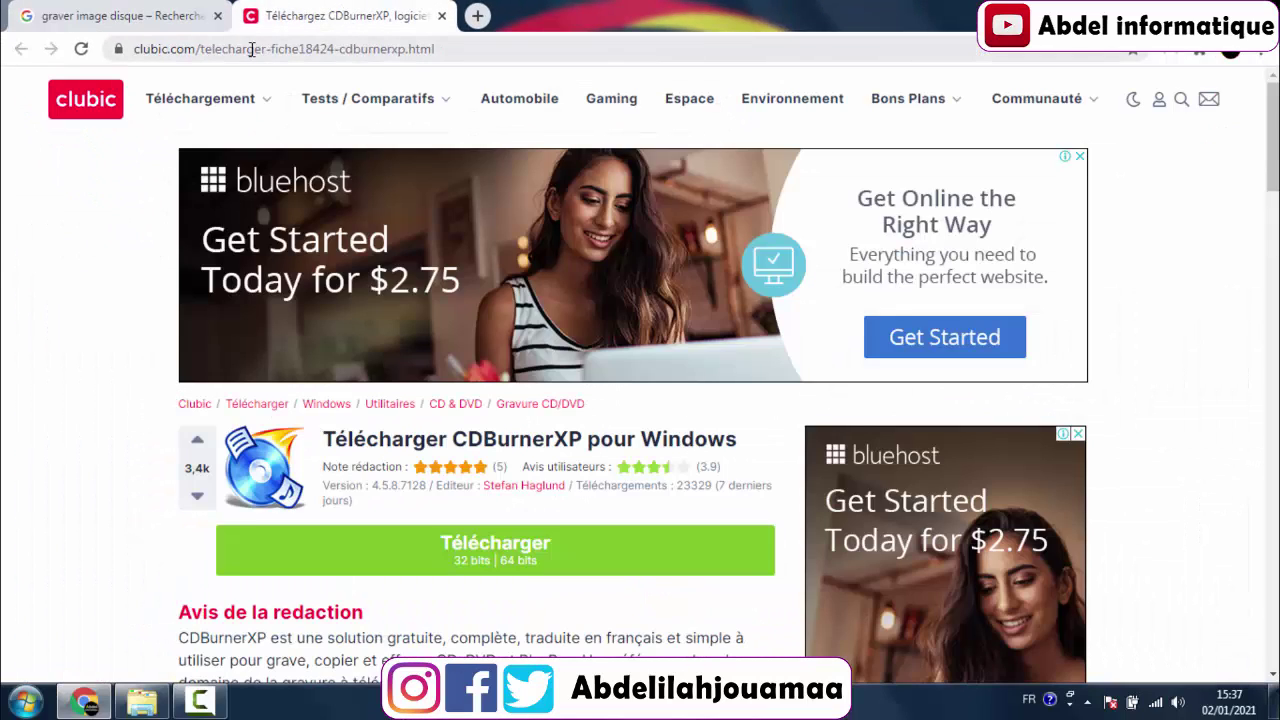
left_click(481, 50)
left_click(481, 50)
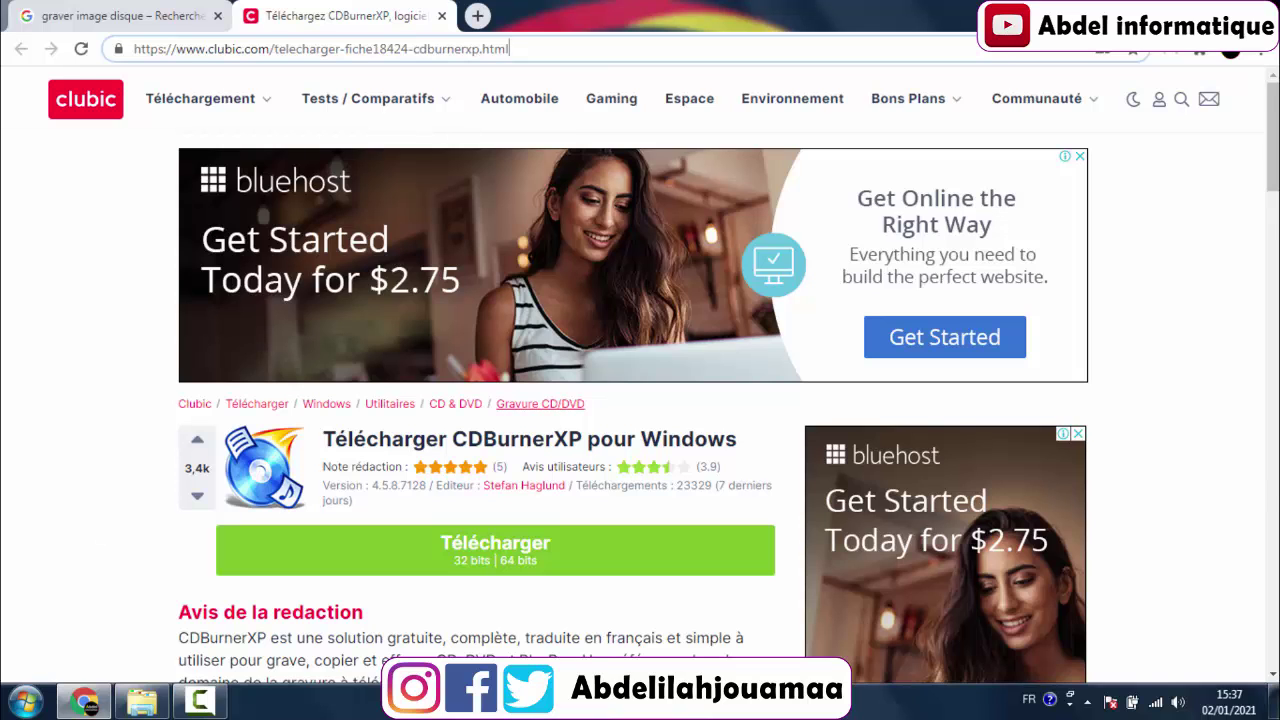
Step: Launch CDBurnerXP from the desktop and choose Graver une image ISO as the task
key("super+d")
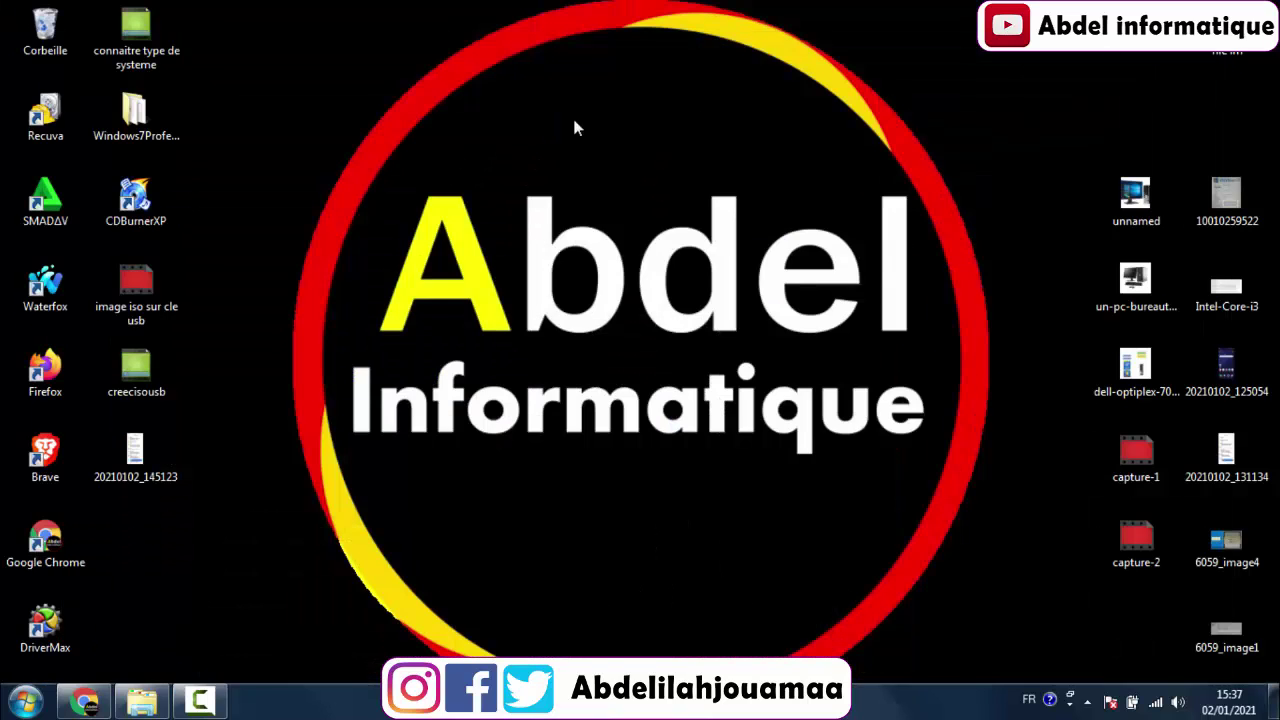
left_click(147, 207)
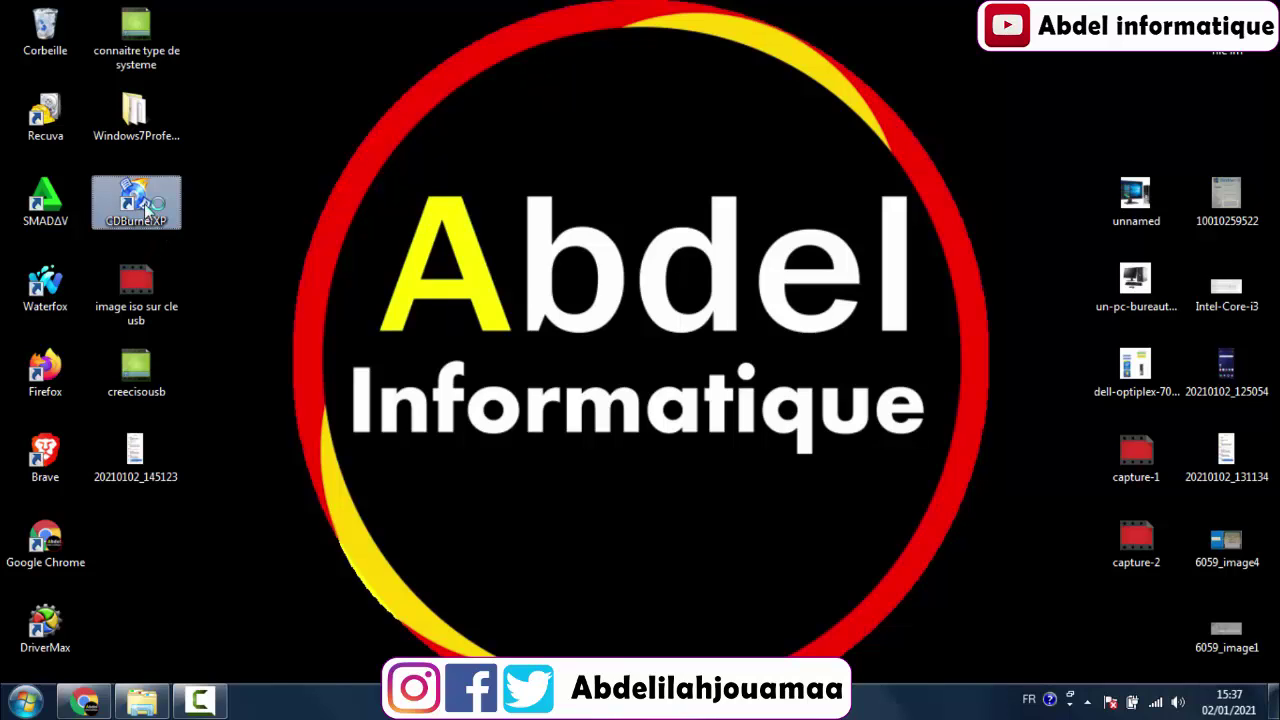
double_click(144, 203)
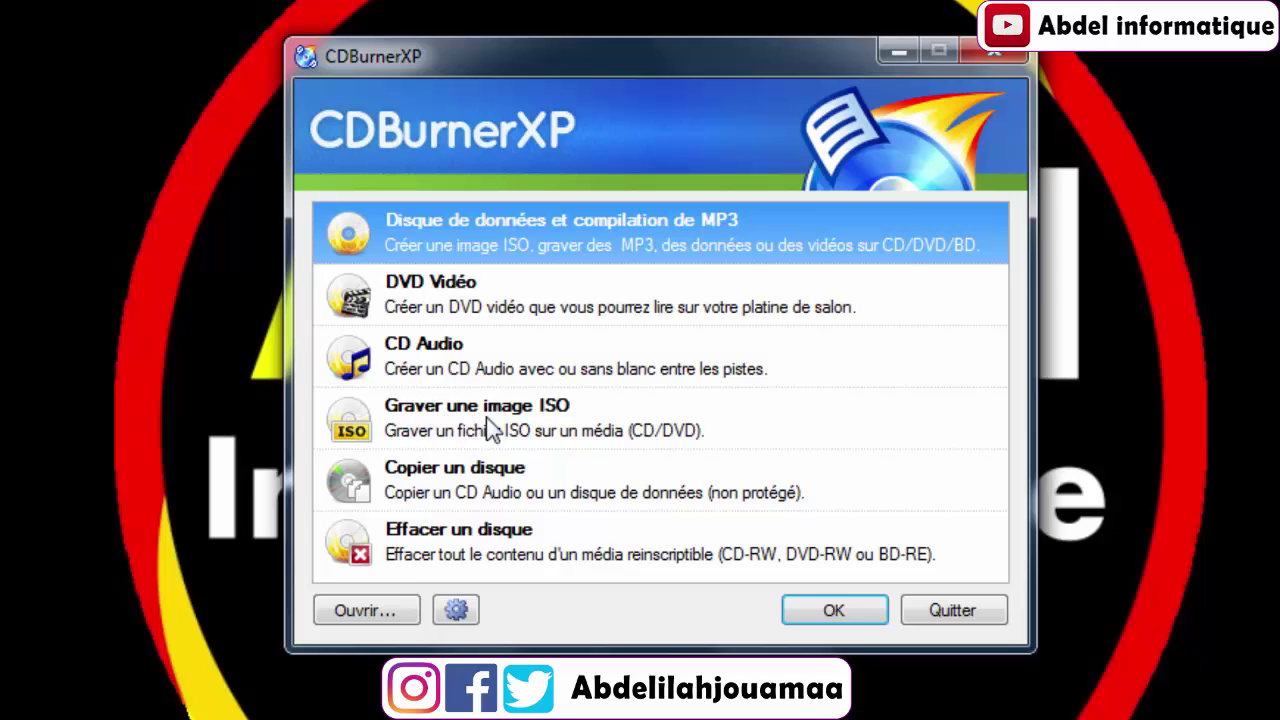
left_click(537, 425)
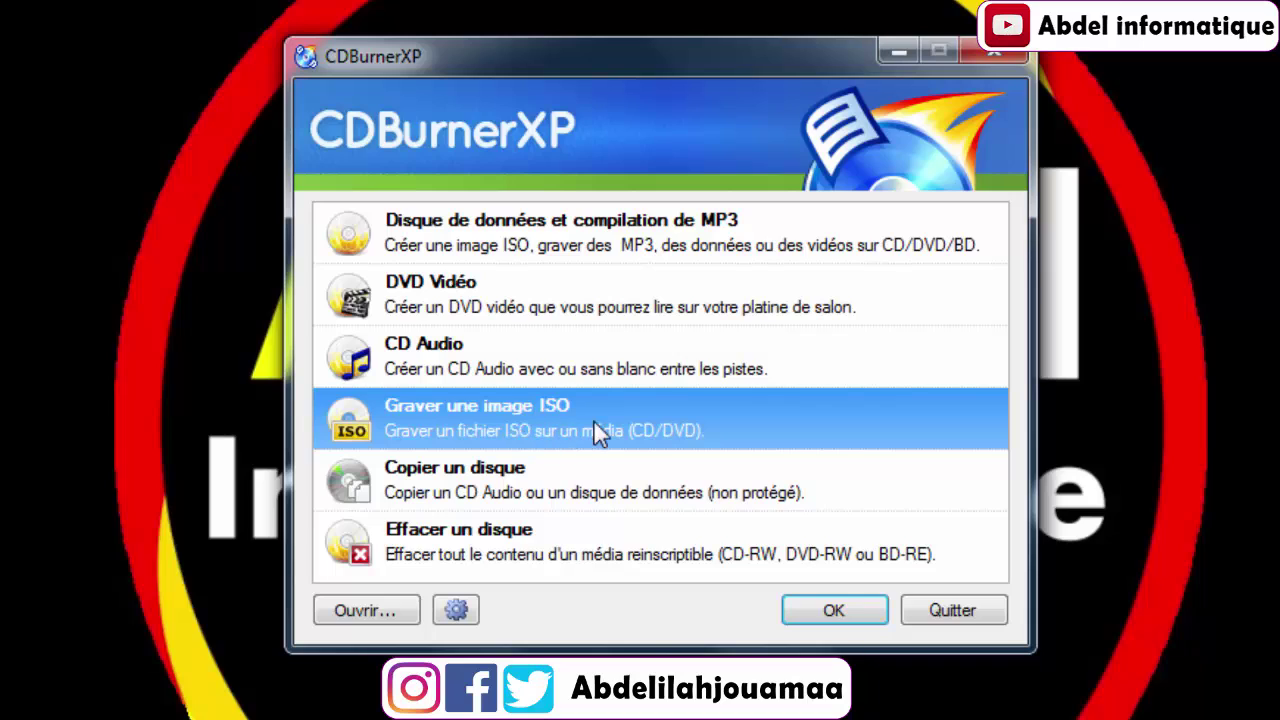
left_click(830, 614)
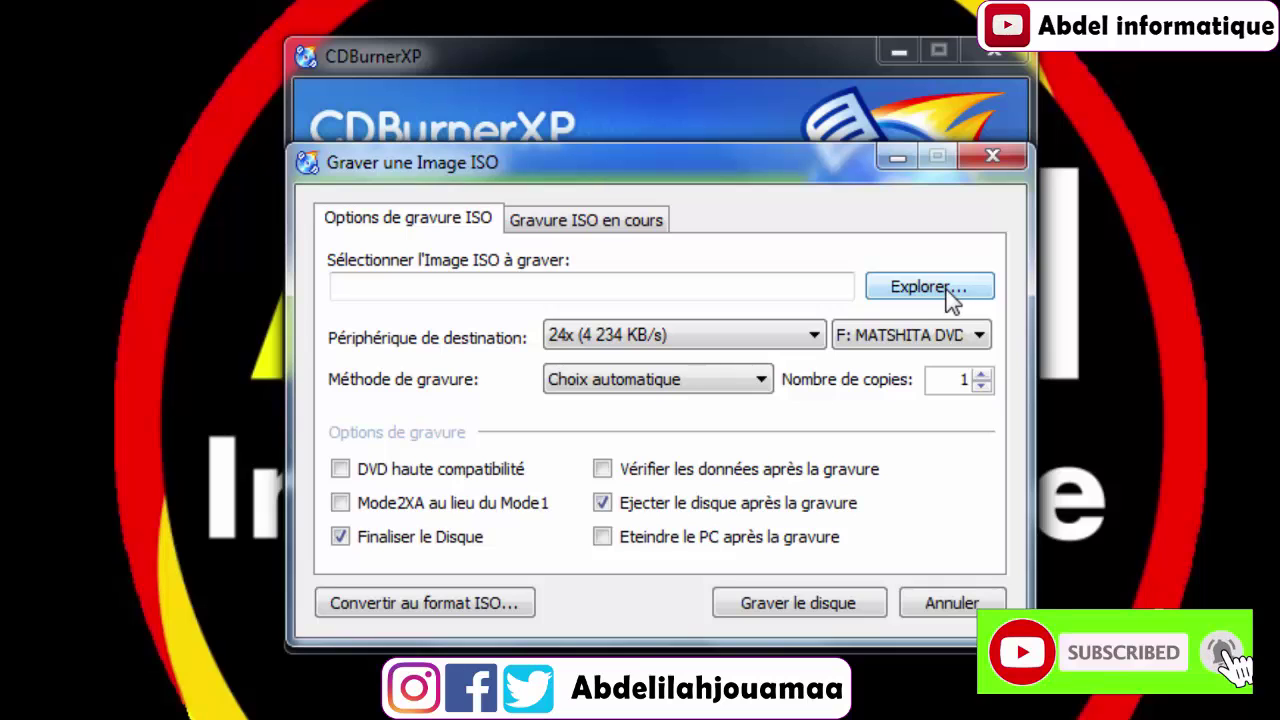
Step: Load fr_windows_7_professional_with_sp1_x86_dvd_u_677092 from the desktop folder Windows7ProfessionalSP1x86French as the ISO image to burn
left_click(938, 294)
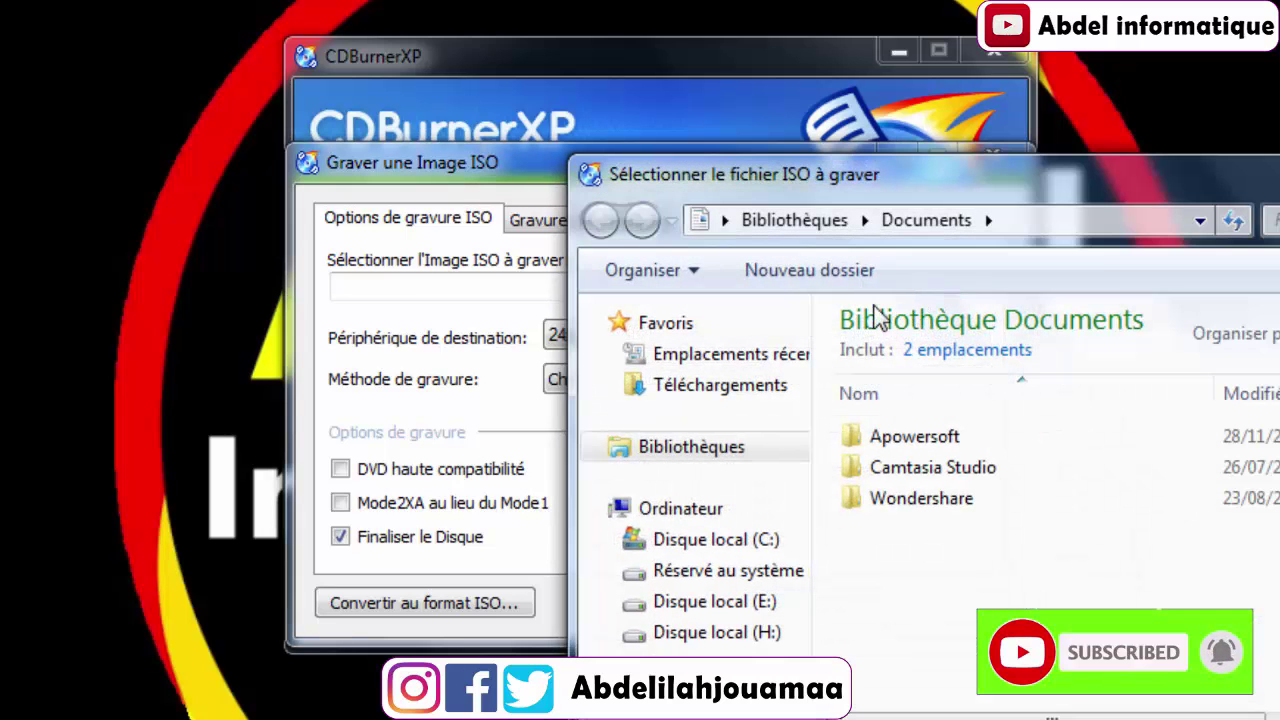
left_click(725, 222)
left_click(741, 243)
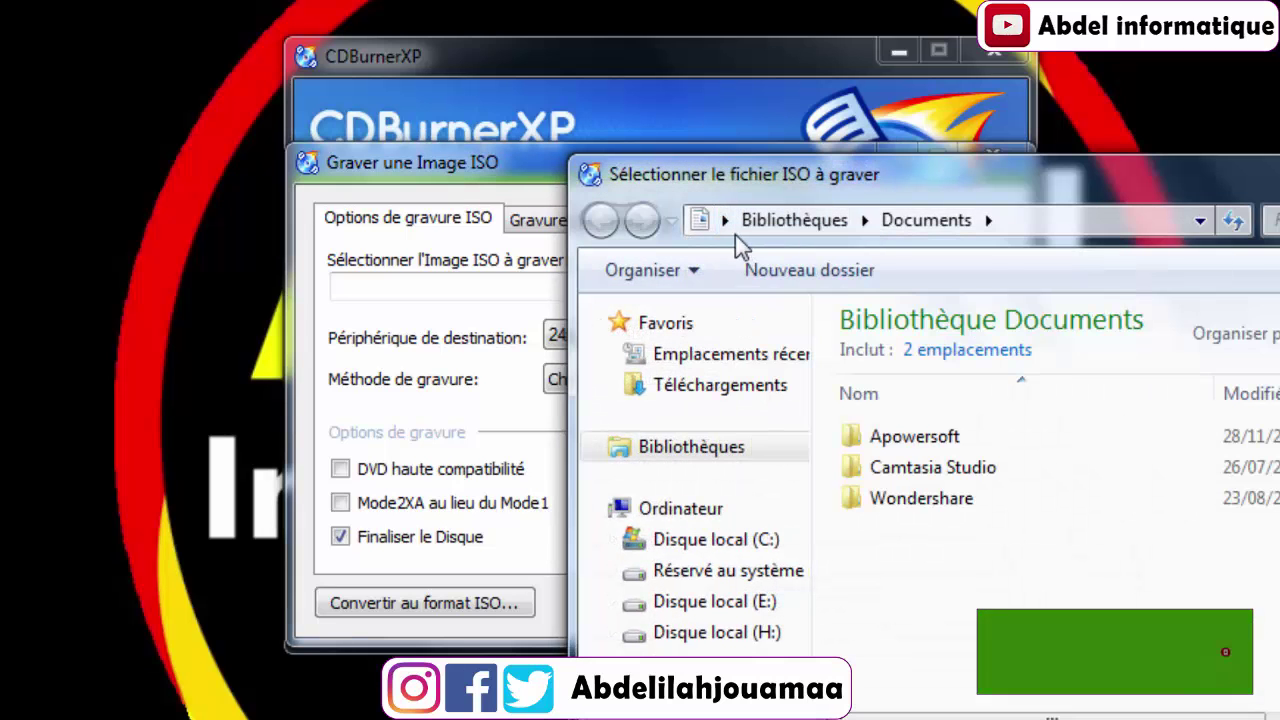
left_click(726, 221)
left_click(744, 252)
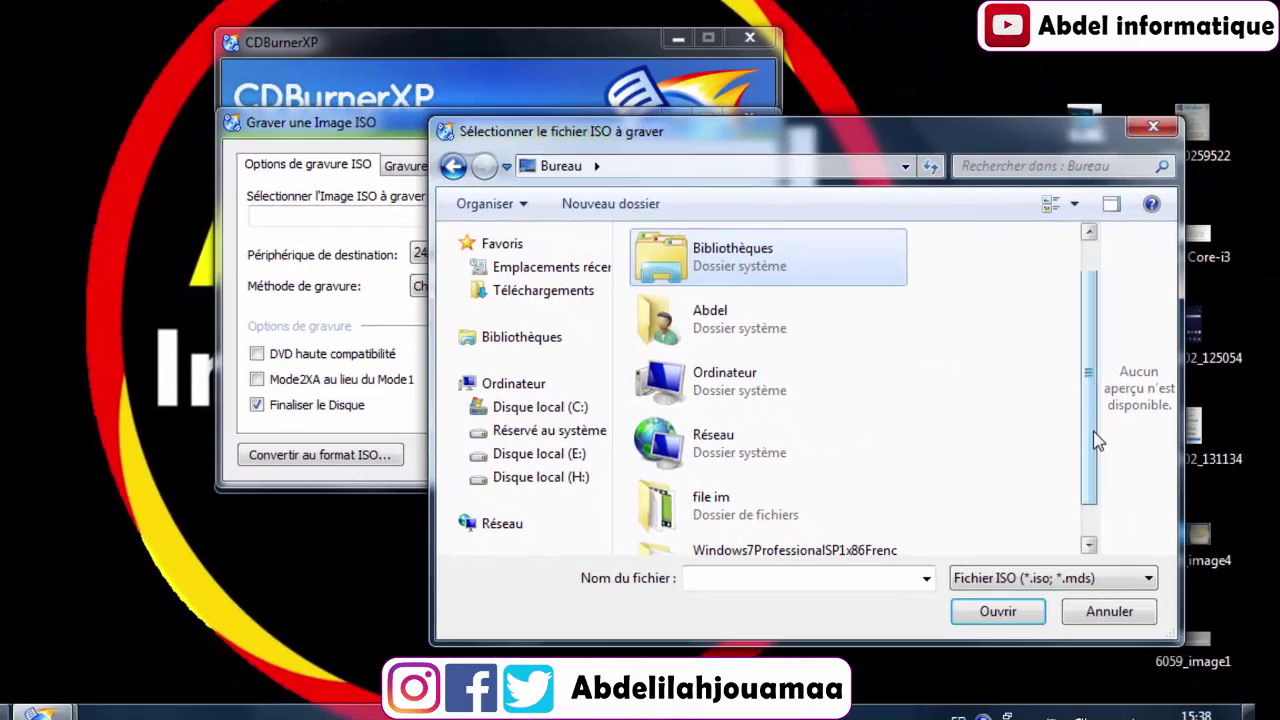
scroll(909, 560, "down", 3)
double_click(886, 592)
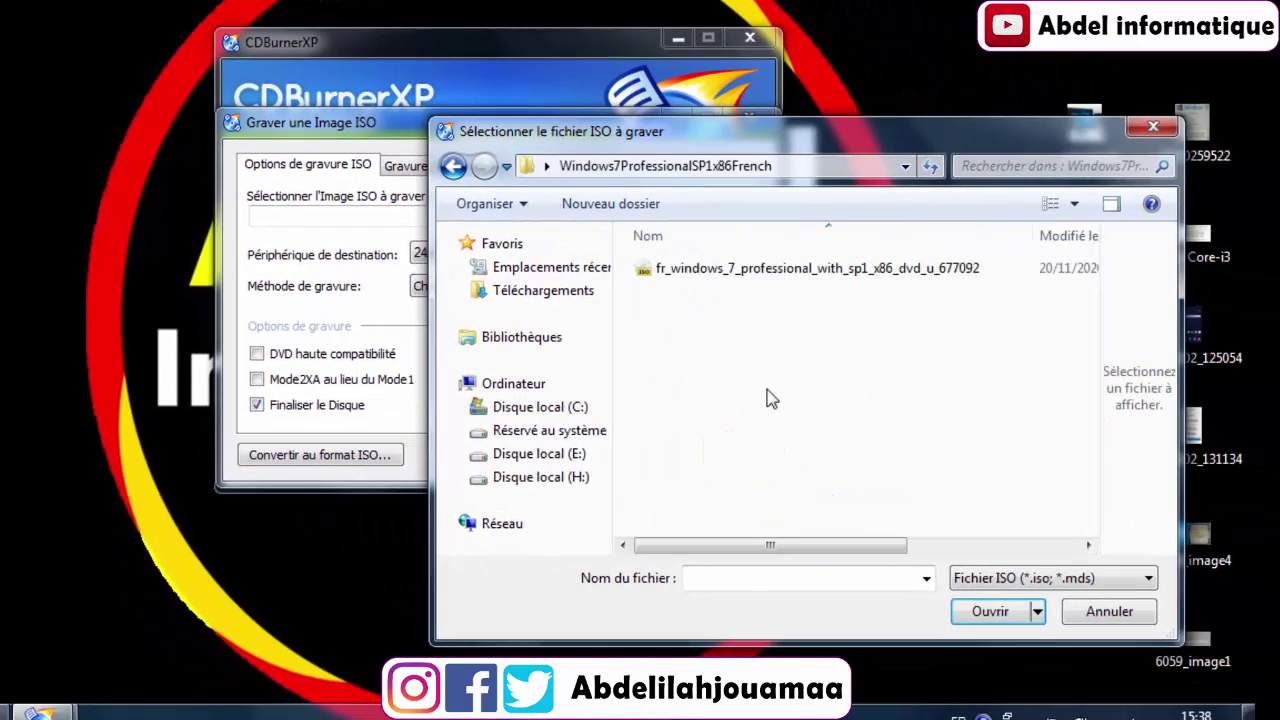
left_click(753, 274)
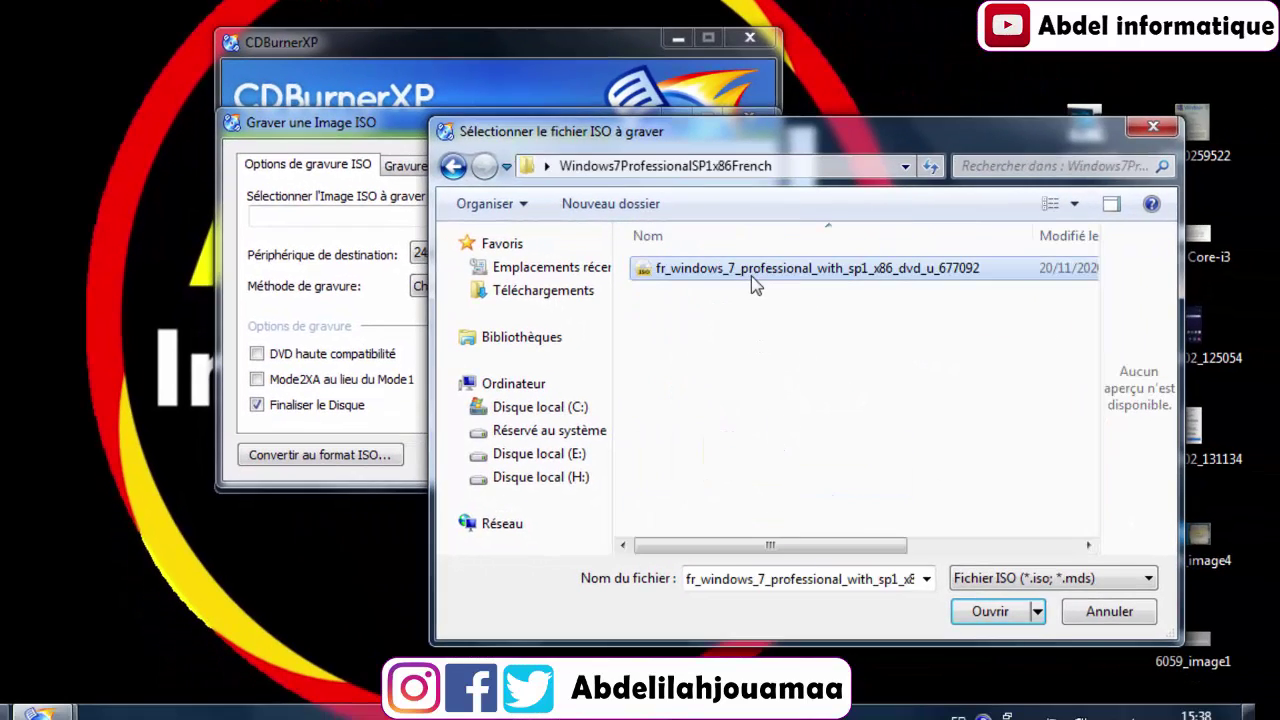
left_click(991, 613)
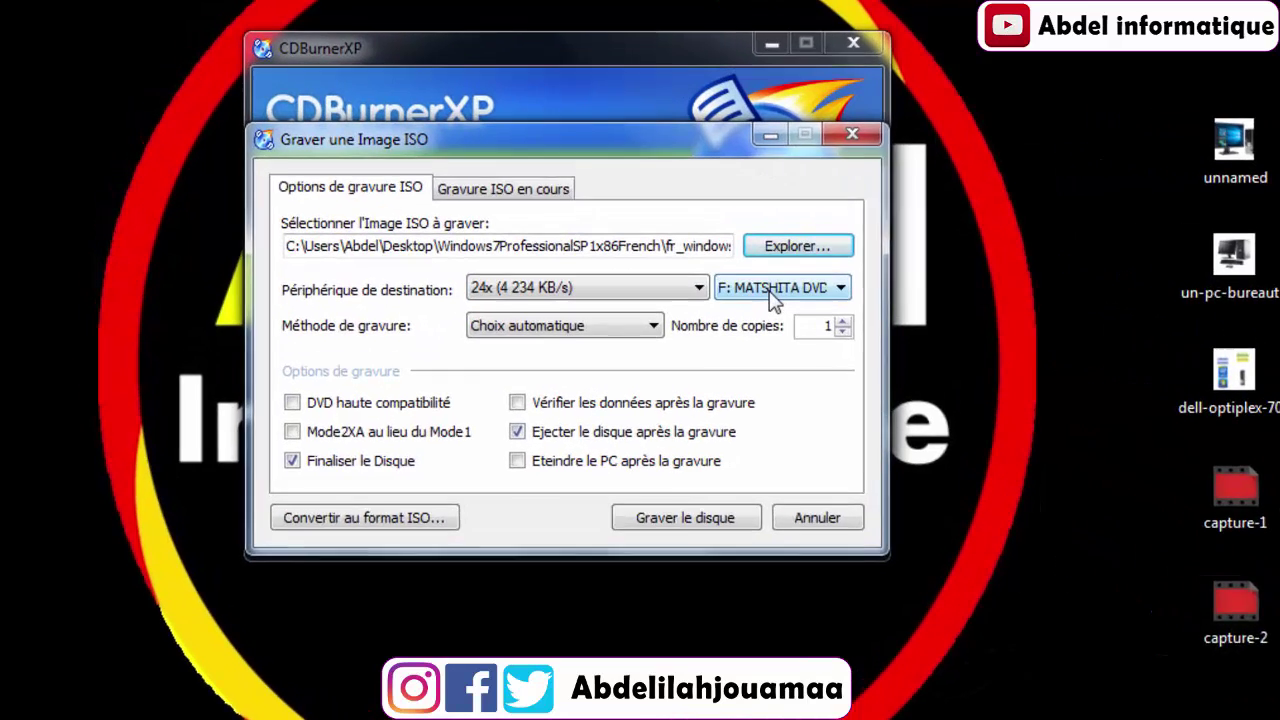
Step: Choose the F: MATSHITA DVD burner as the destination device for the ISO burn
left_click(680, 254)
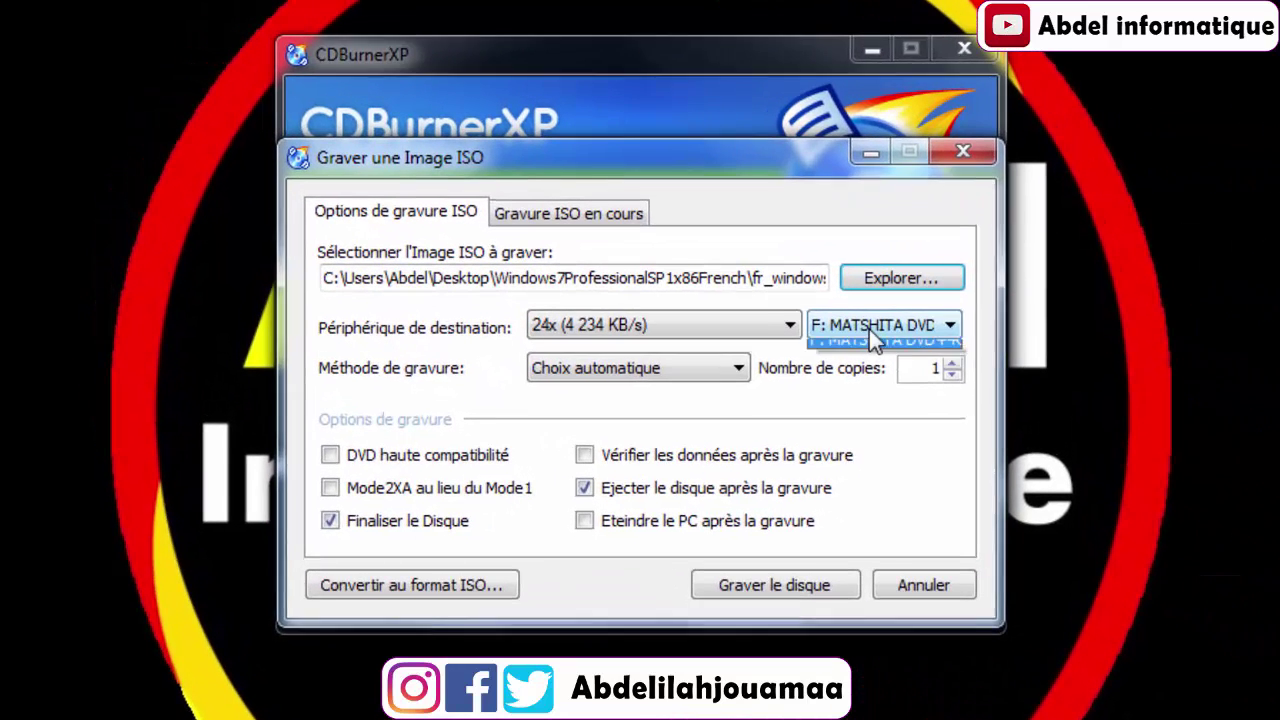
left_click(877, 334)
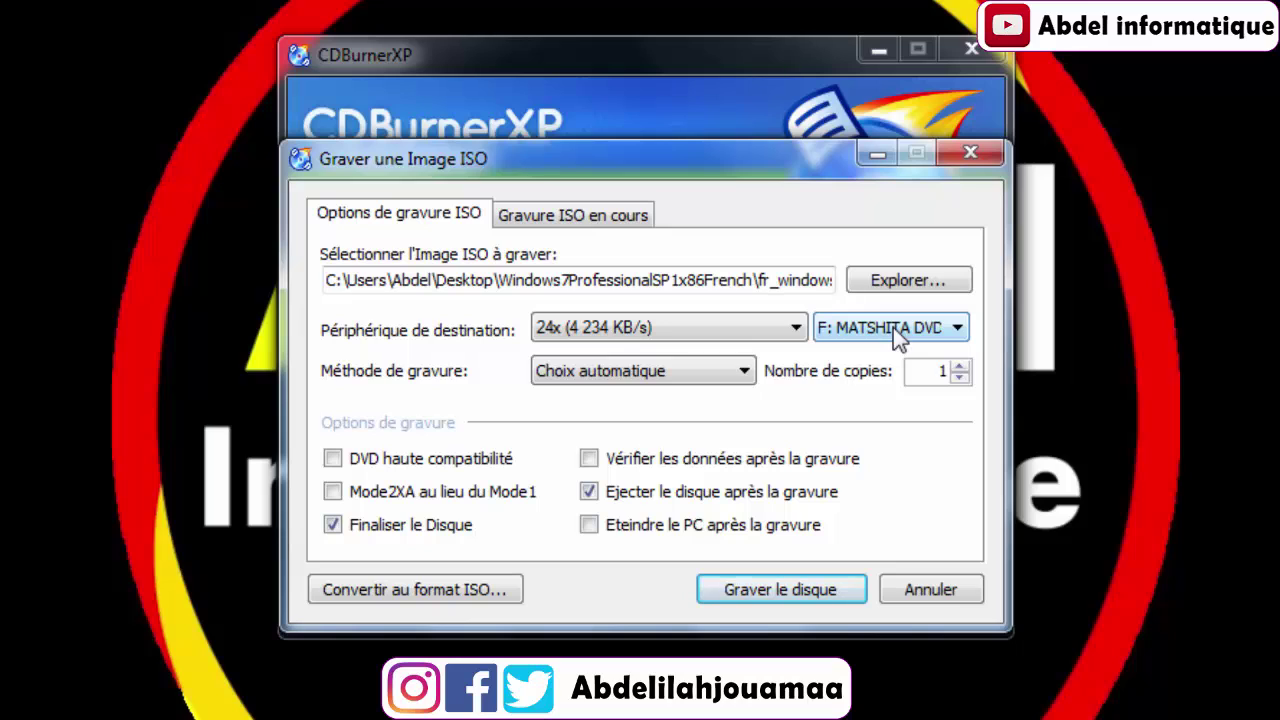
right_click(1151, 326)
left_click(1208, 402)
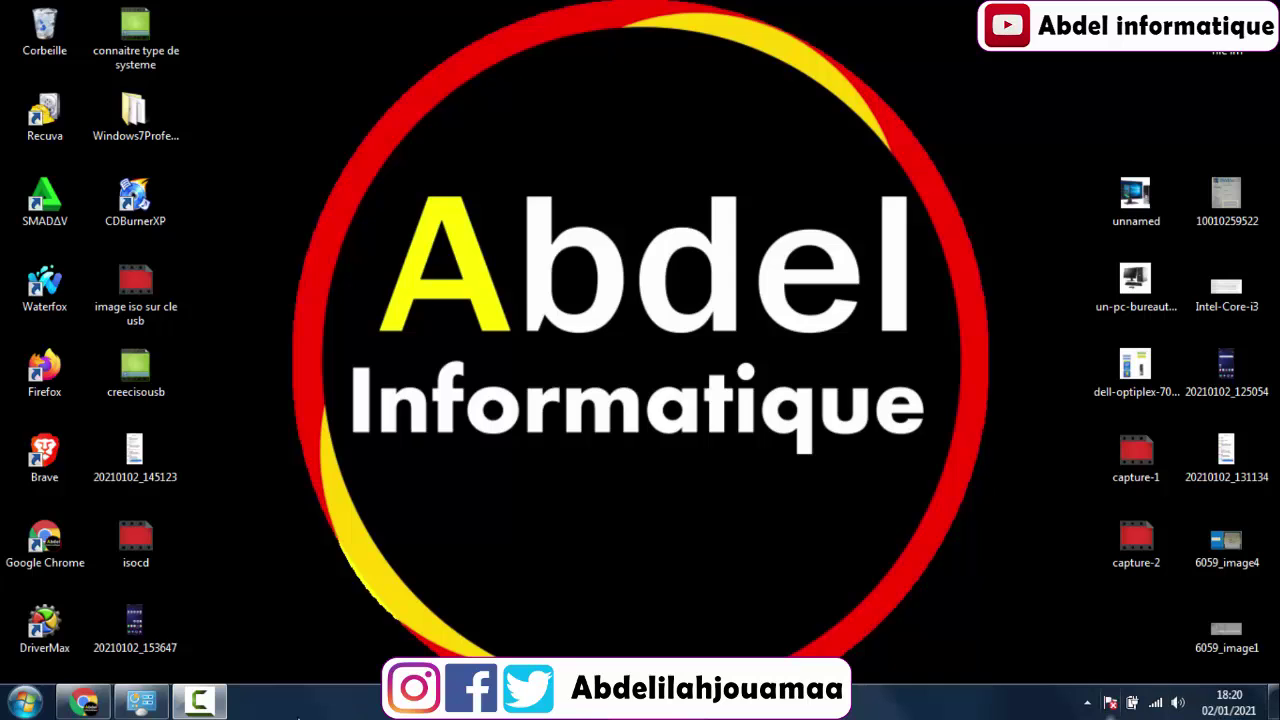
Step: Switch to Chrome, search Google for "windows xp download iso" and look through the results
left_click(88, 704)
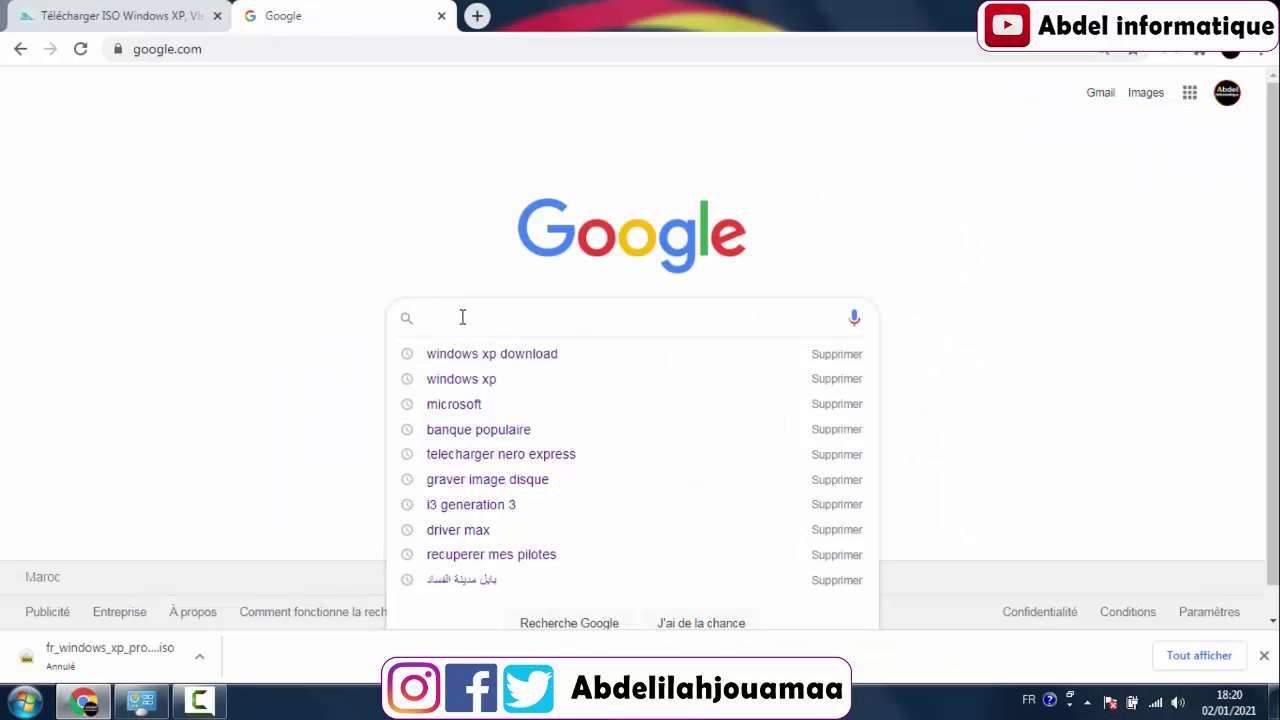
left_click(460, 355)
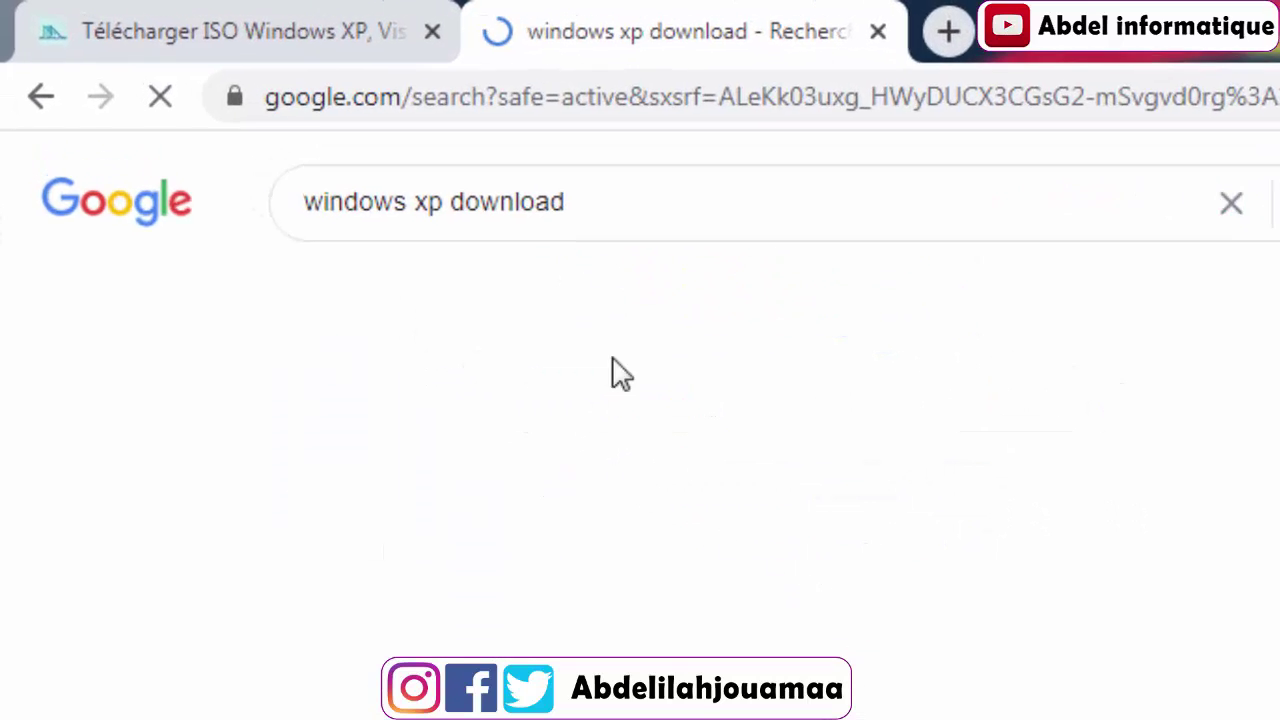
left_click(811, 276)
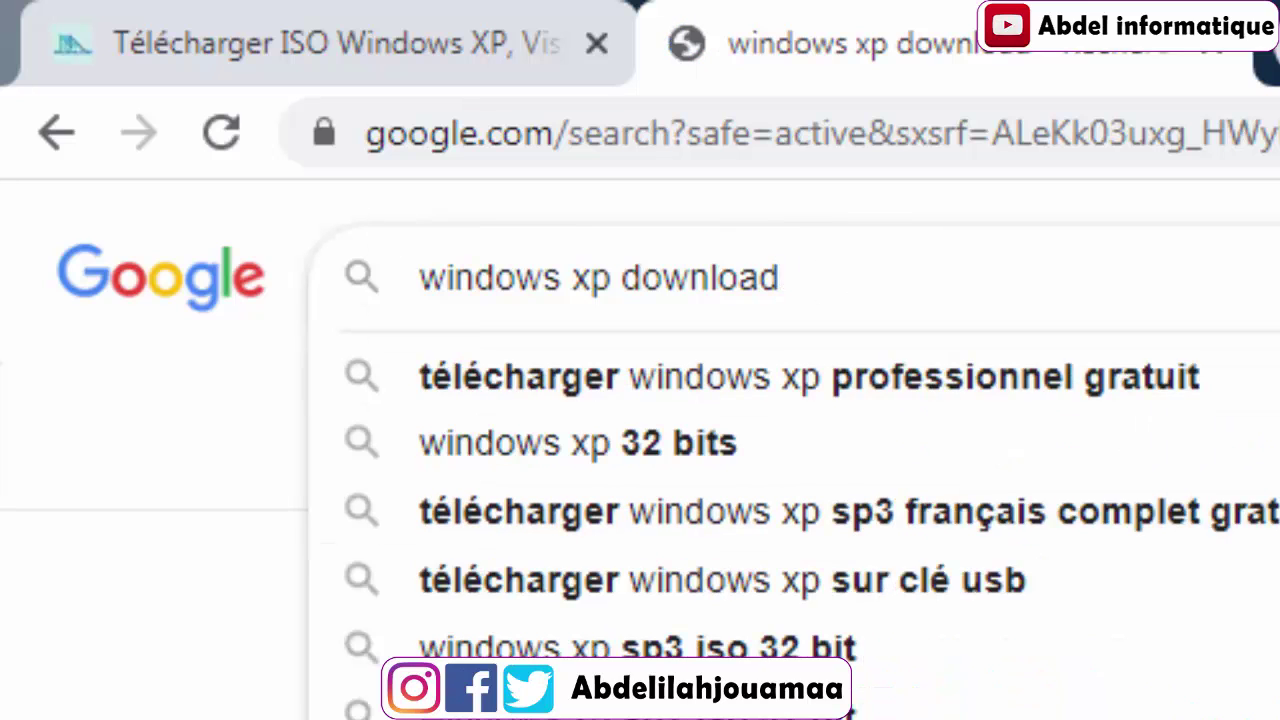
type("iso")
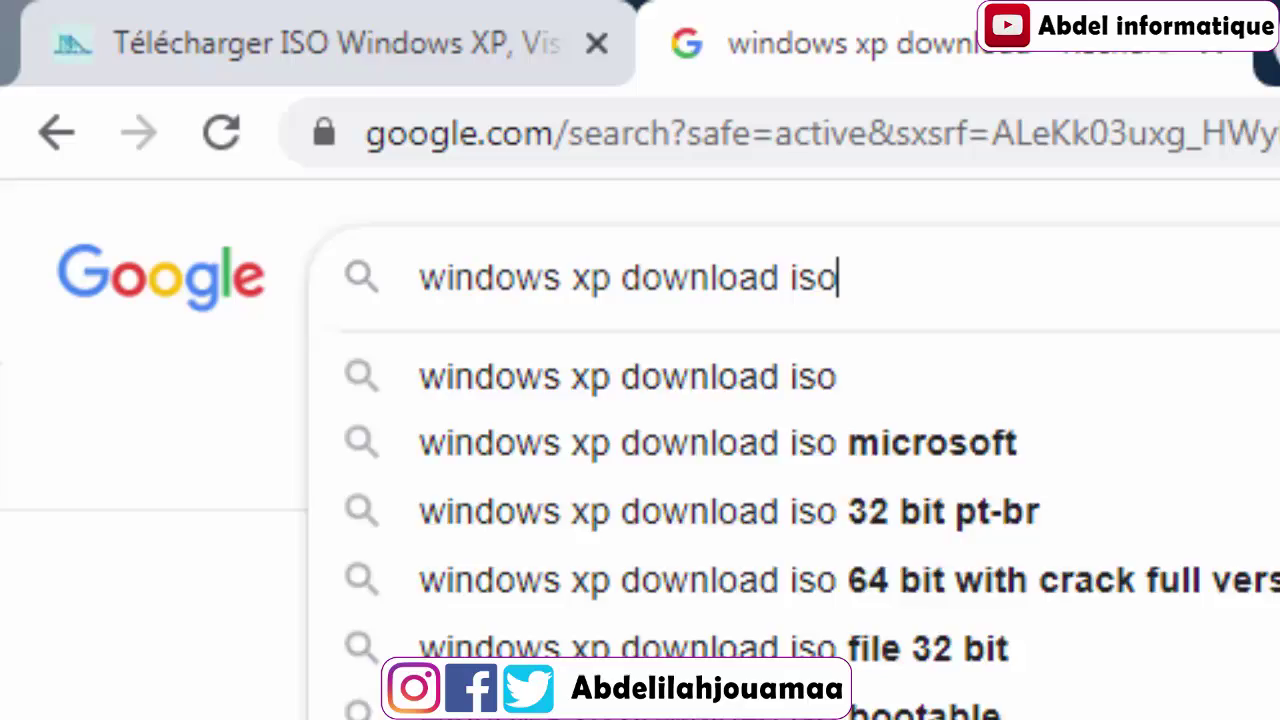
key("Return")
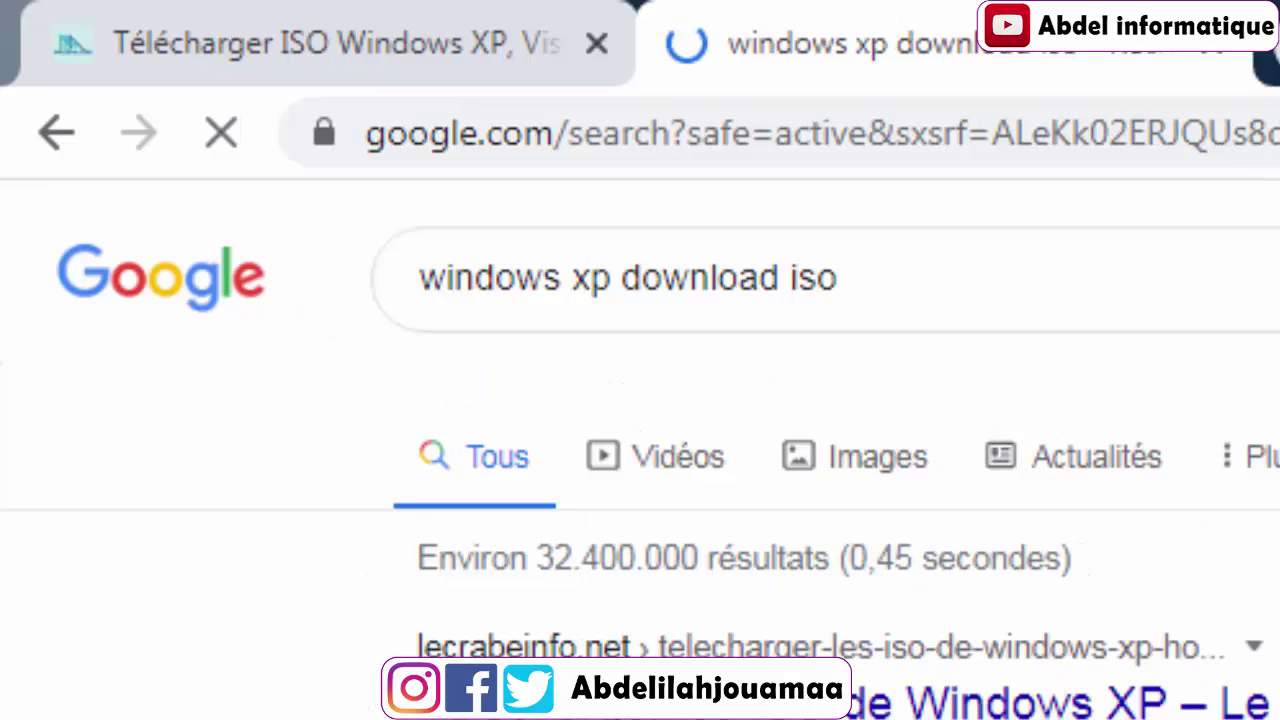
scroll(640, 380, "down", 15)
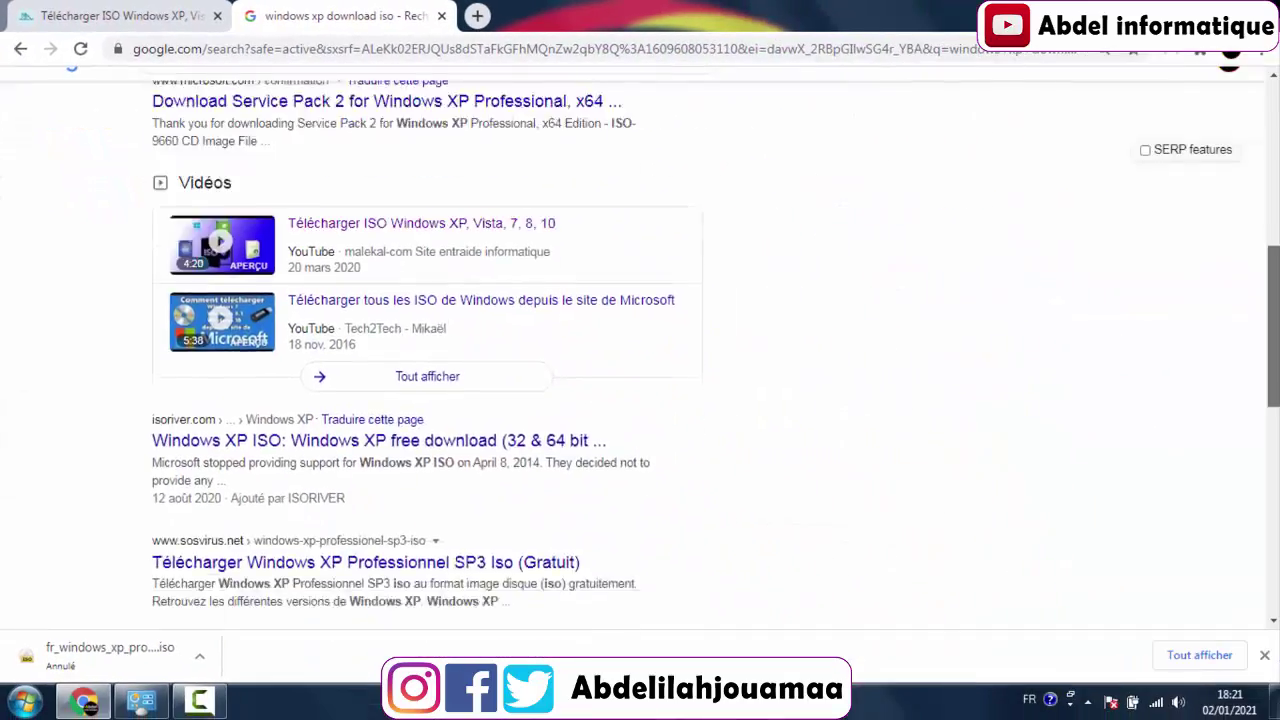
left_click_drag(1276, 472, 1276, 190)
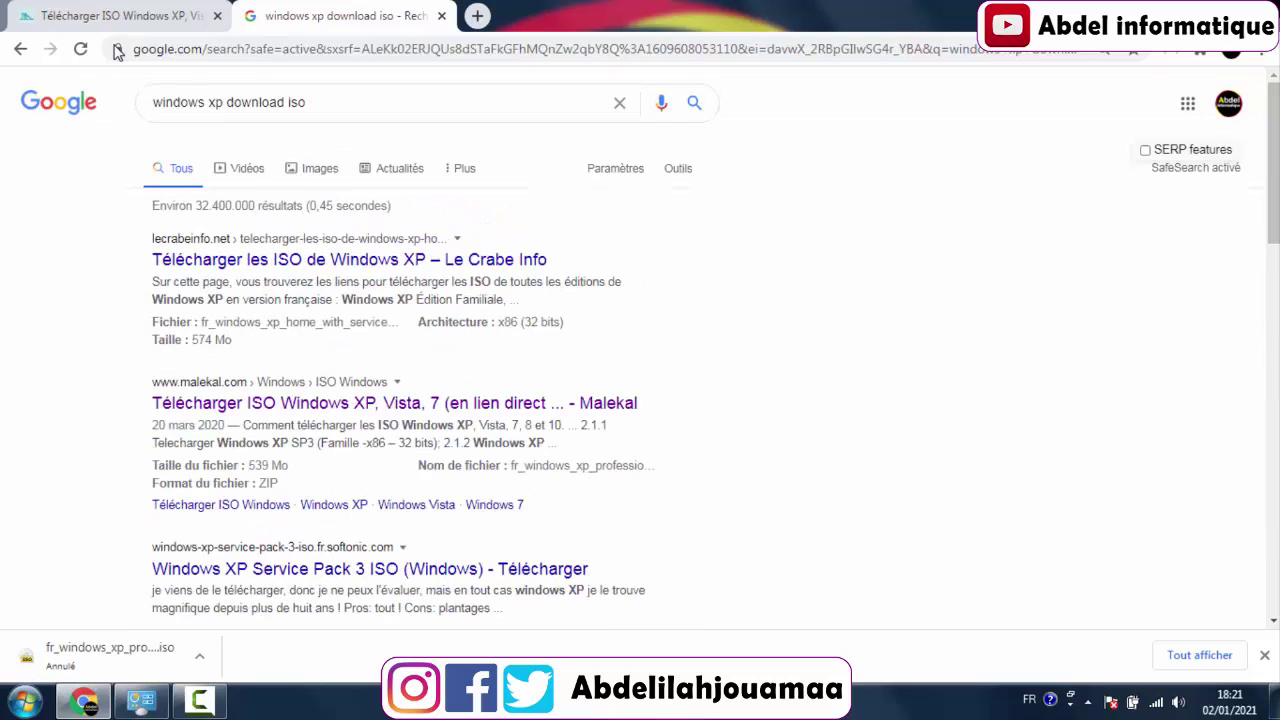
Step: View the malekal.com article on downloading Windows XP, Vista and 7 ISO files and its web address
left_click(112, 14)
left_click(266, 48)
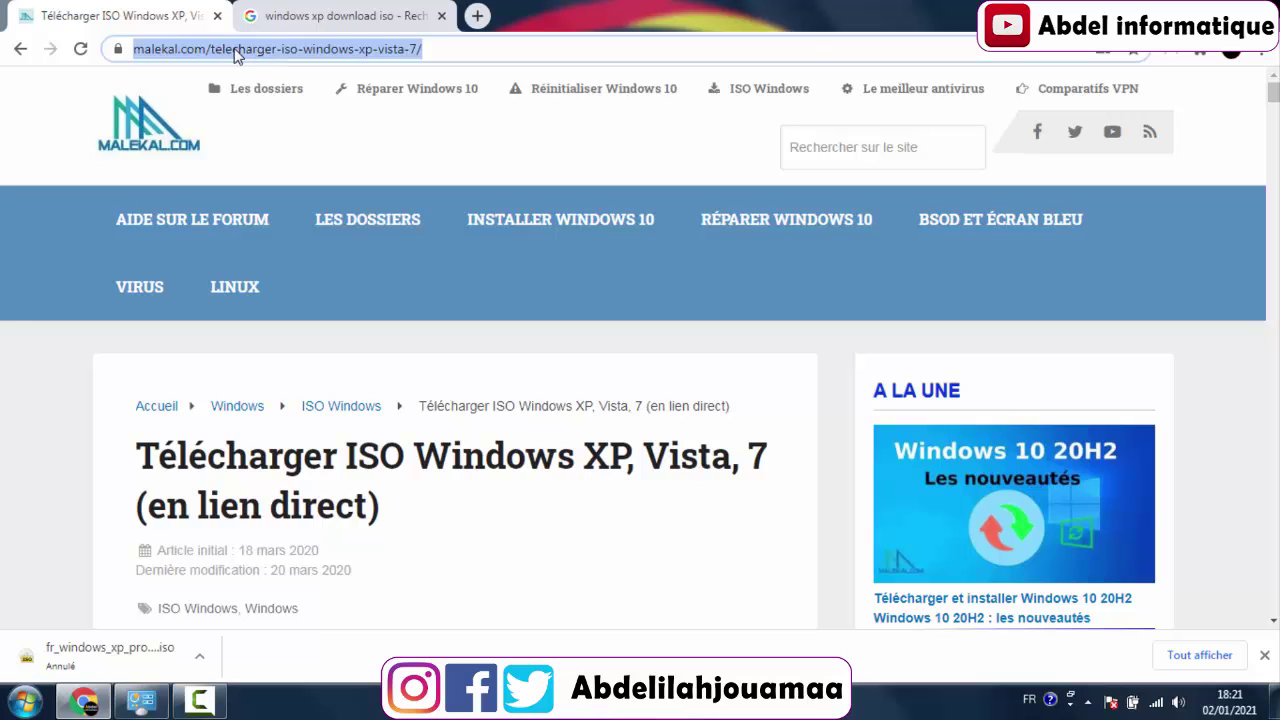
mouse_move(1275, 93)
left_mouse_down()
mouse_move(1275, 133)
mouse_move(1274, 85)
left_mouse_up()
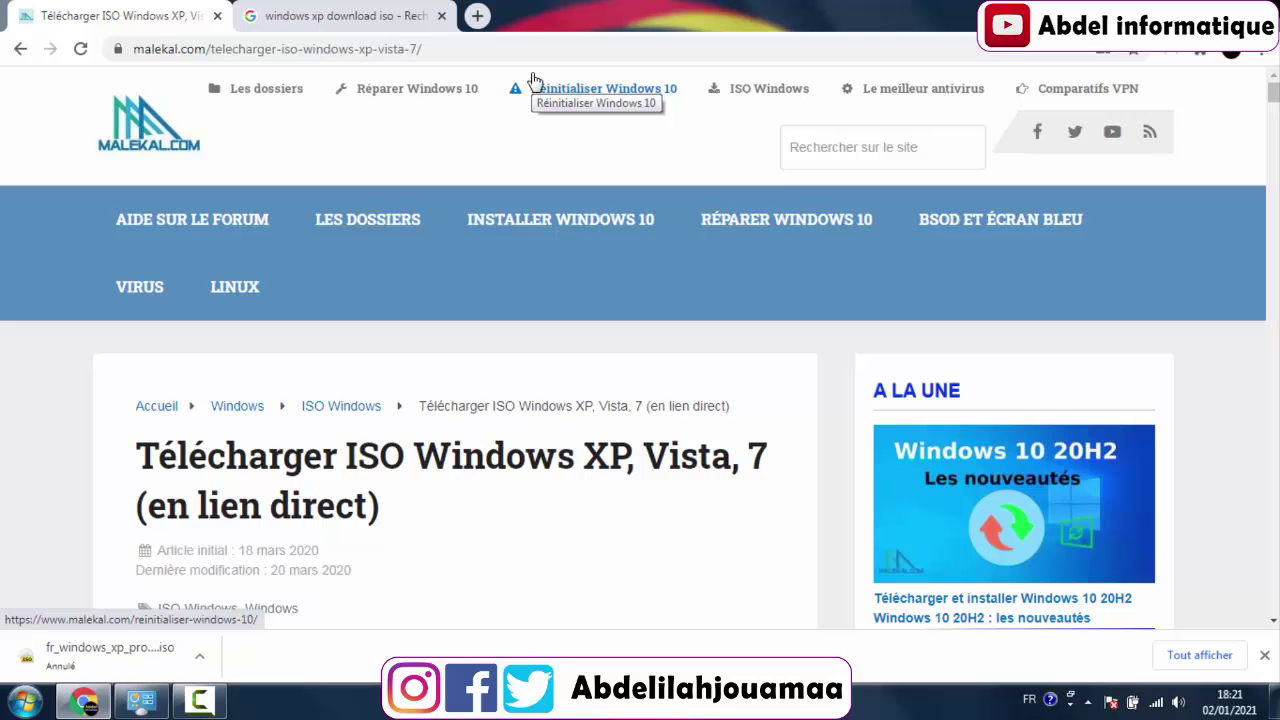
Step: Return to the Google results, search for "windows 10xp download iso" and look through the results
left_click(398, 25)
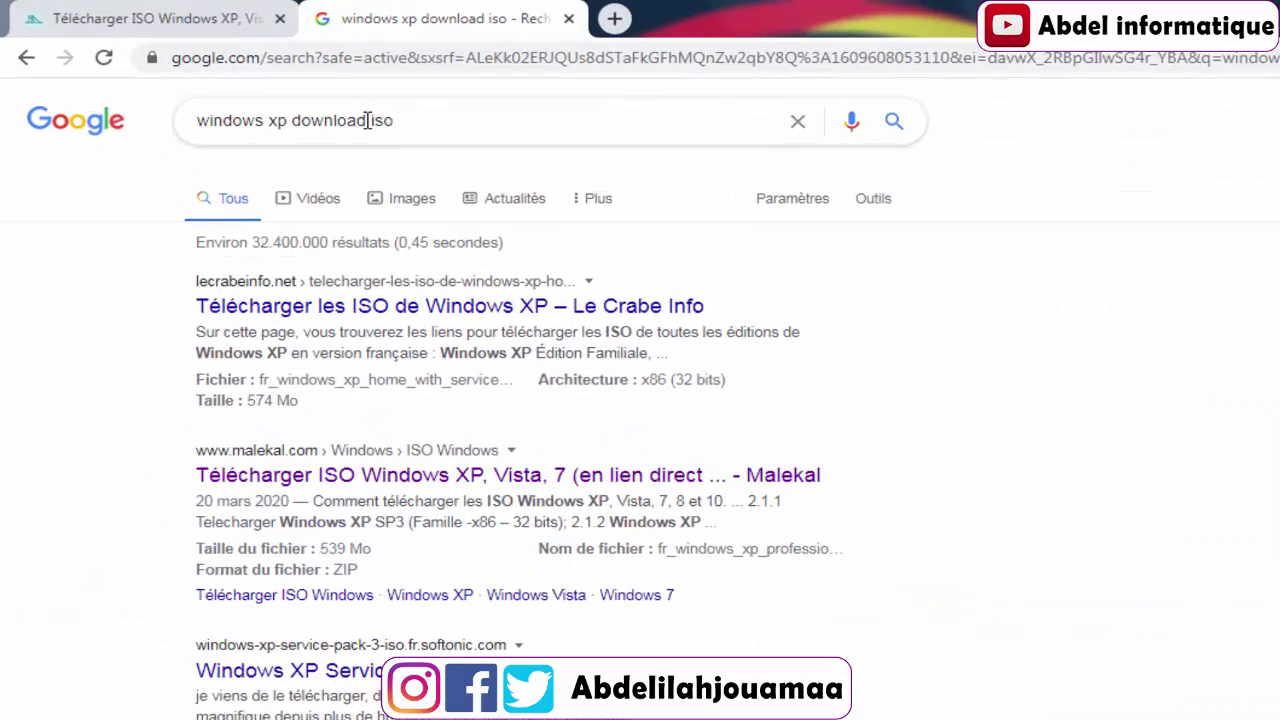
left_click(288, 106)
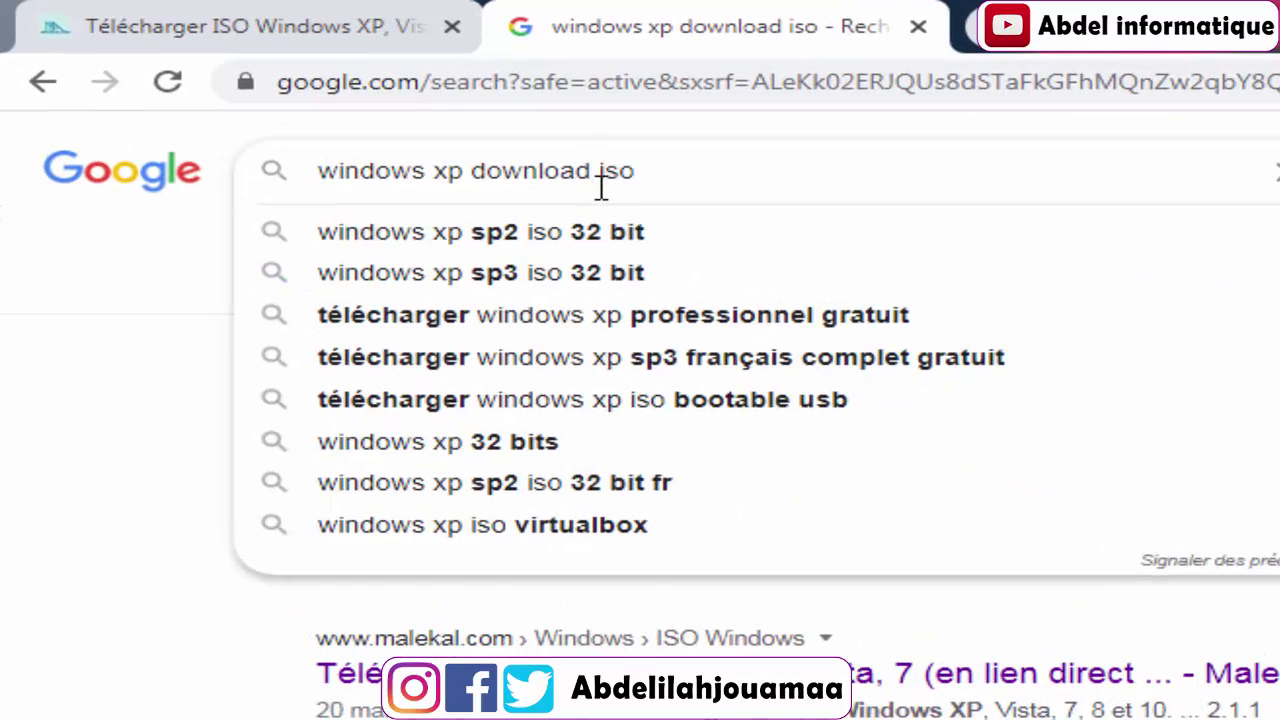
left_click(601, 184)
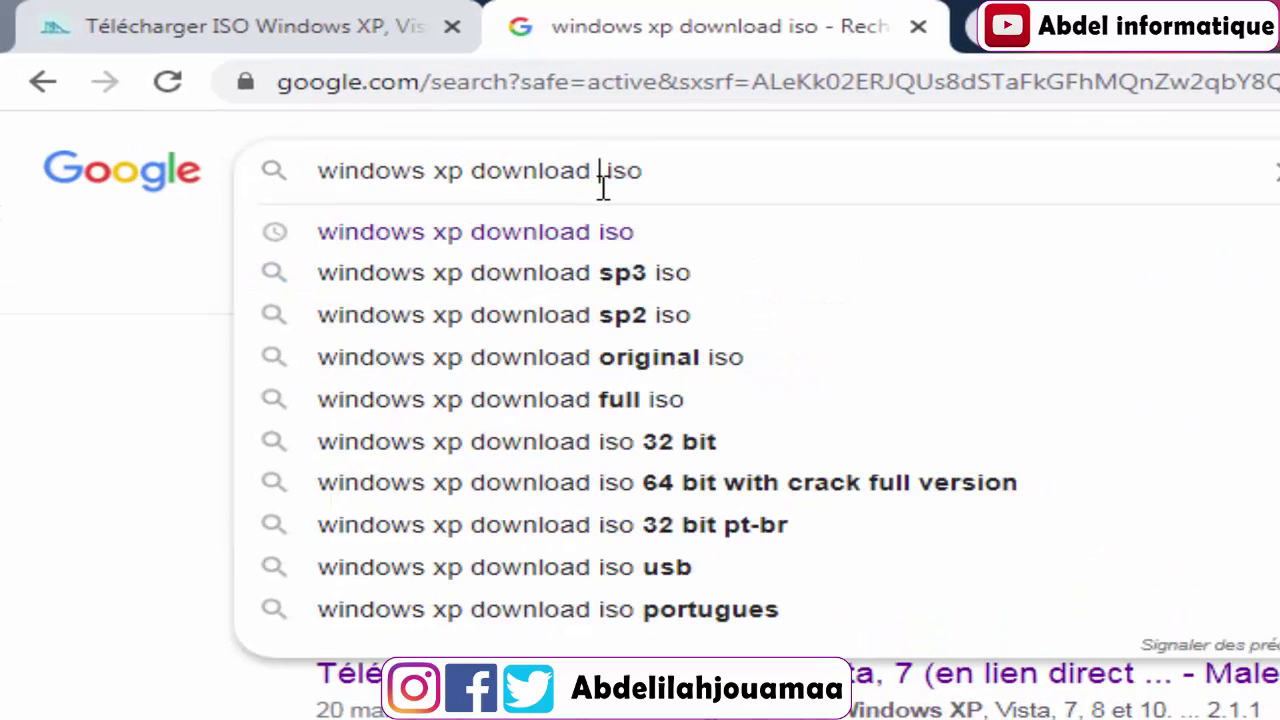
left_click(443, 176)
type("10")
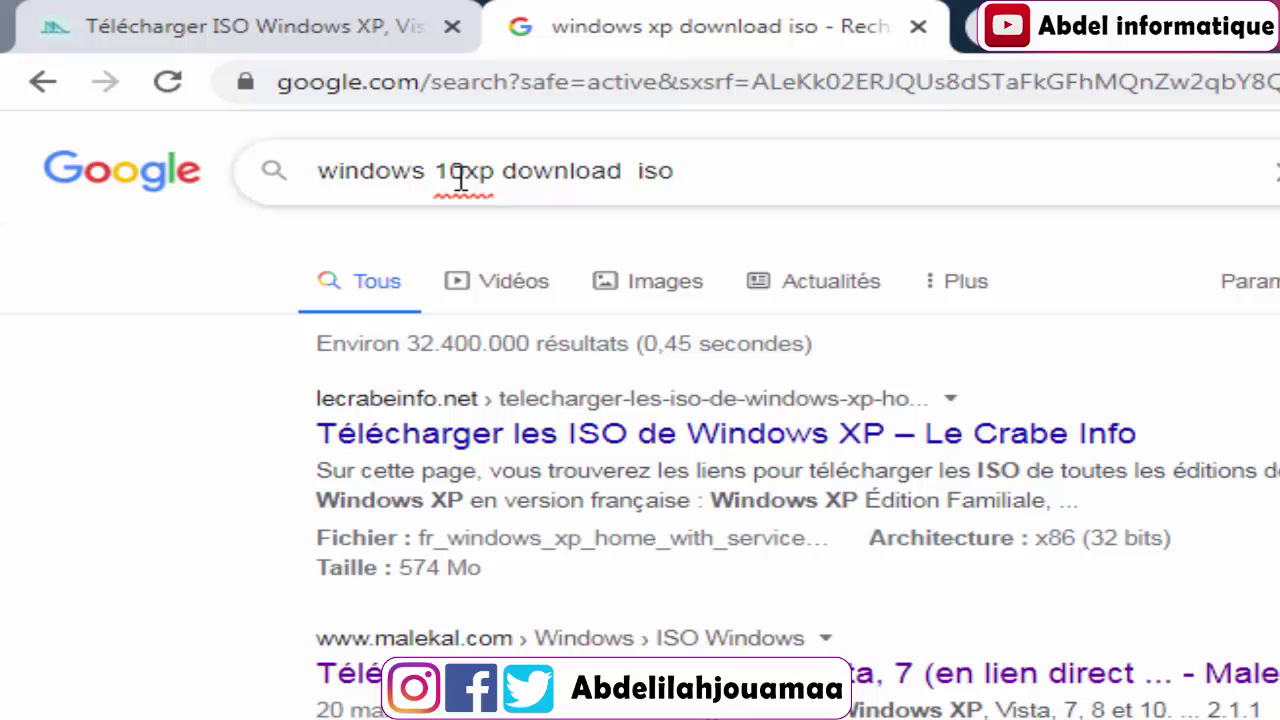
key("Return")
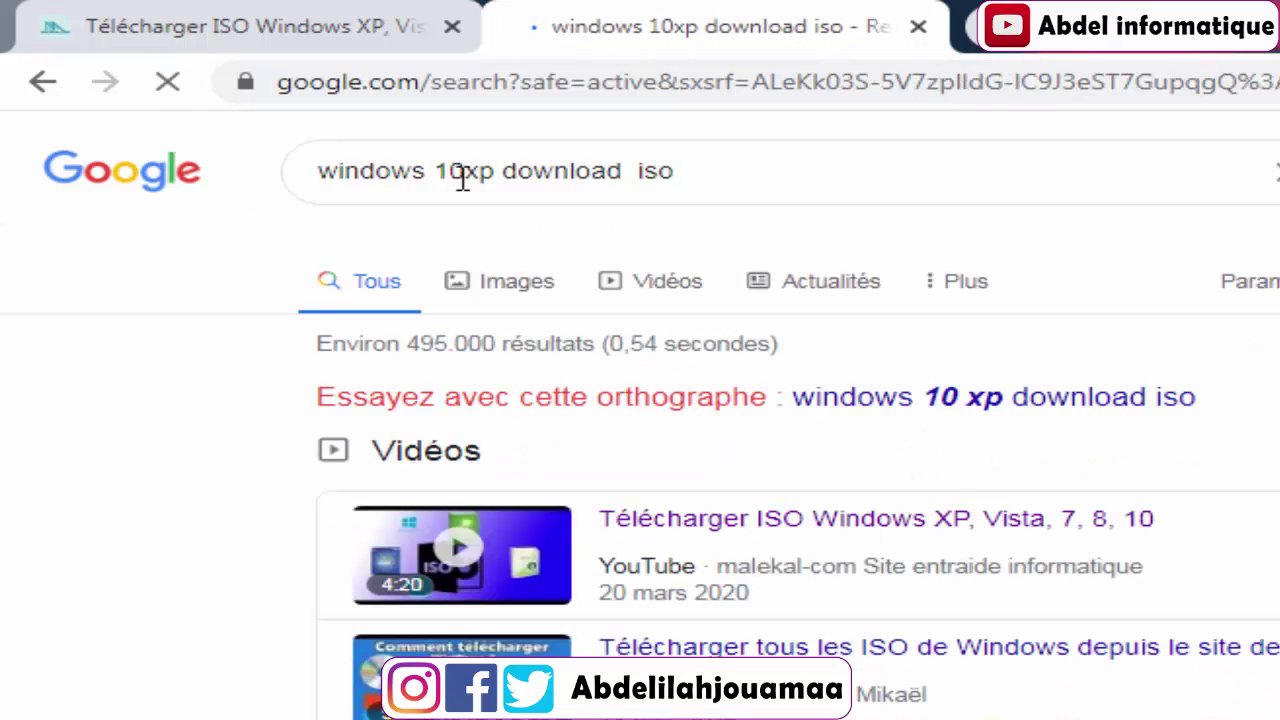
scroll(640, 420, "down", 8)
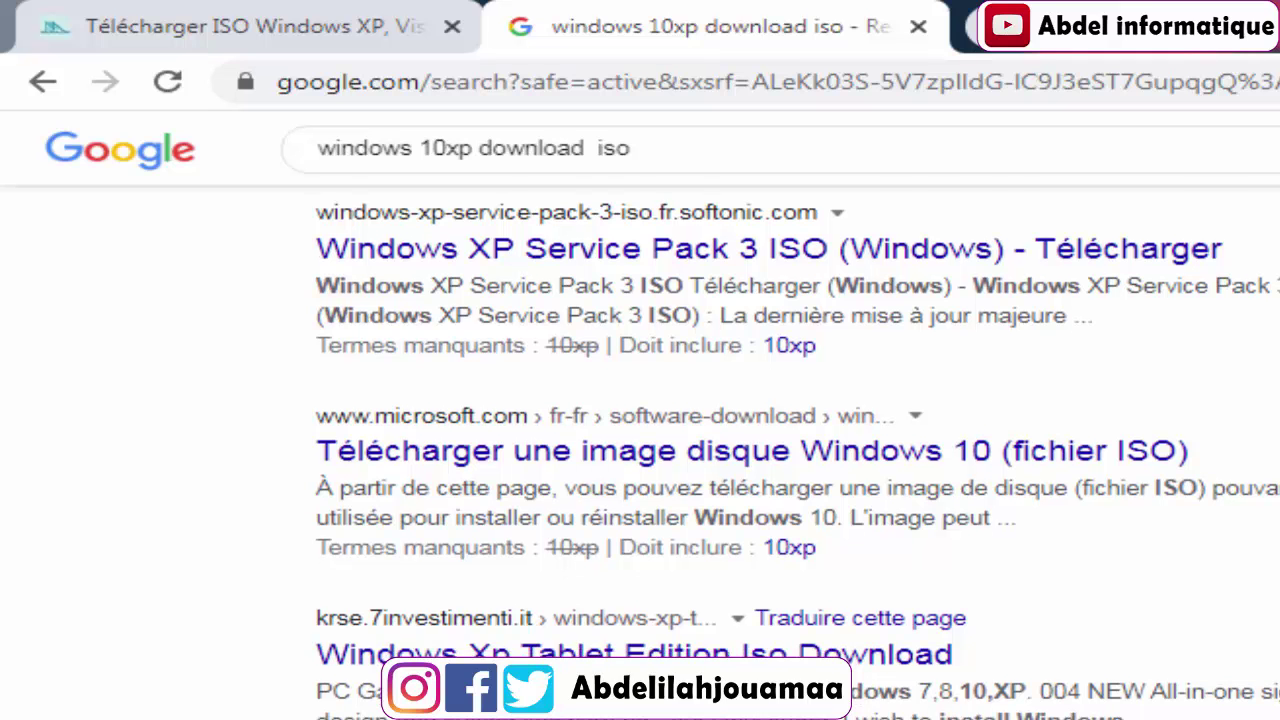
scroll(640, 450, "down", 2)
scroll(640, 420, "up", 4)
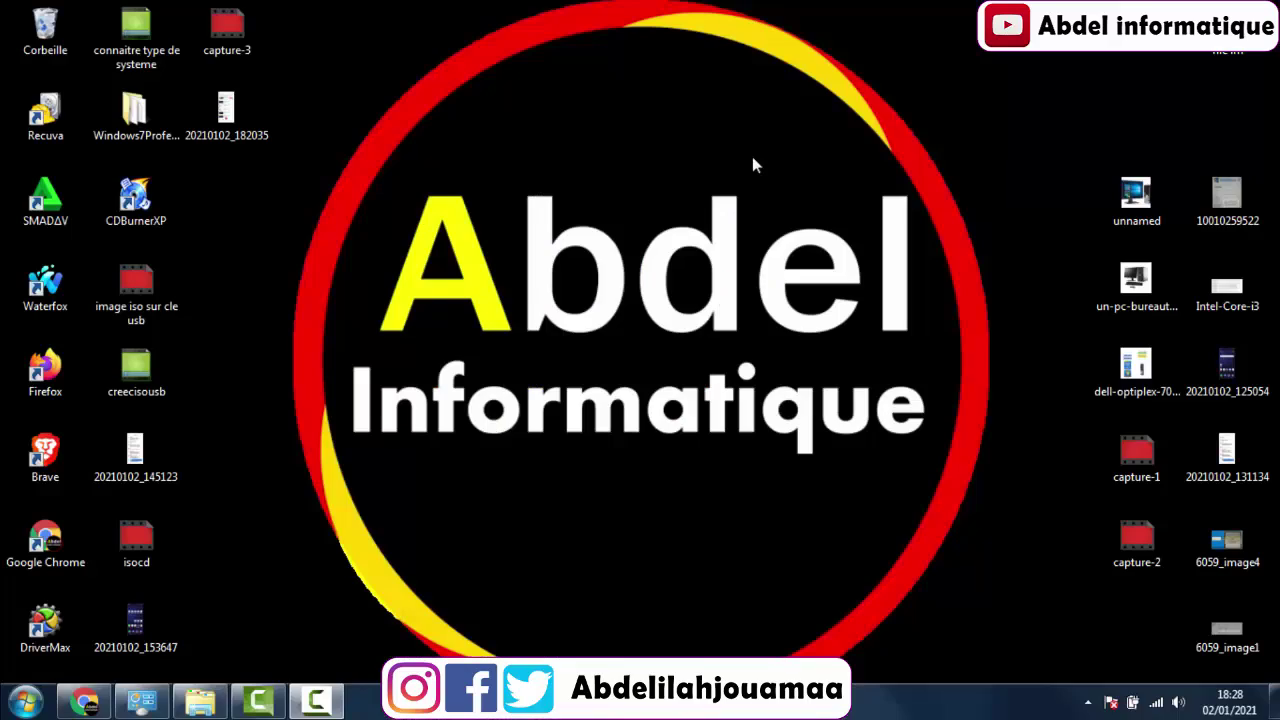